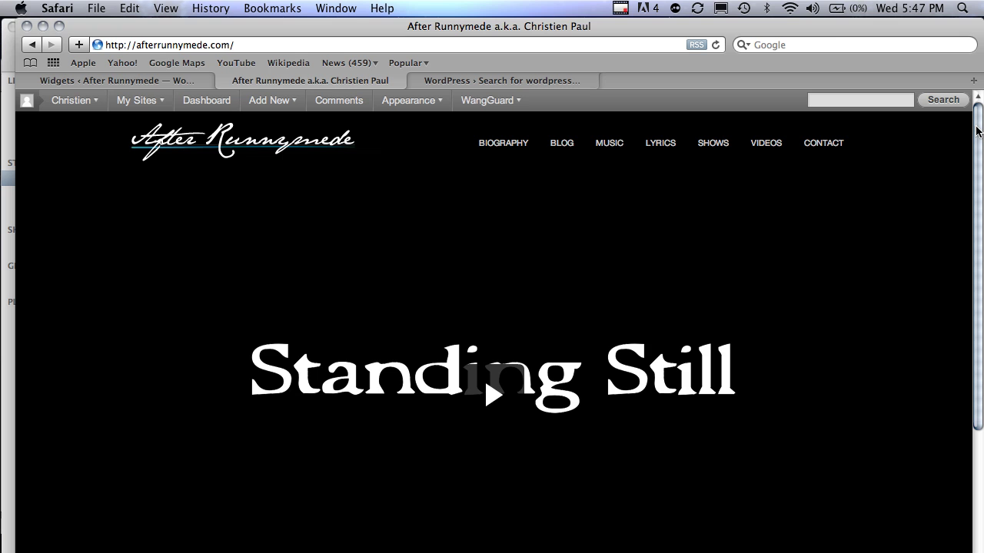
Step: Look over the After Runnymede homepage video and open the Video section of the site's Theme Options
scroll(978, 137, "down", 3)
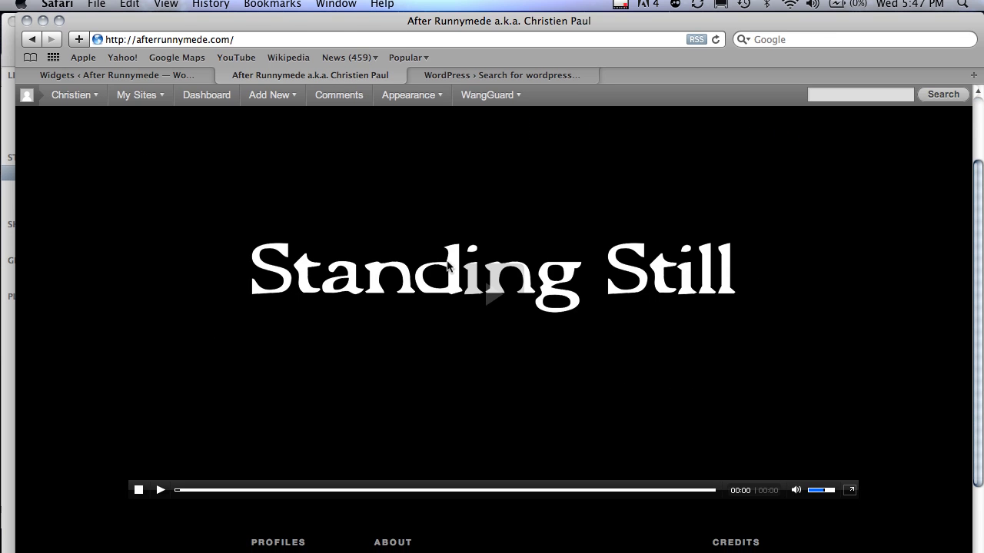
left_click(138, 74)
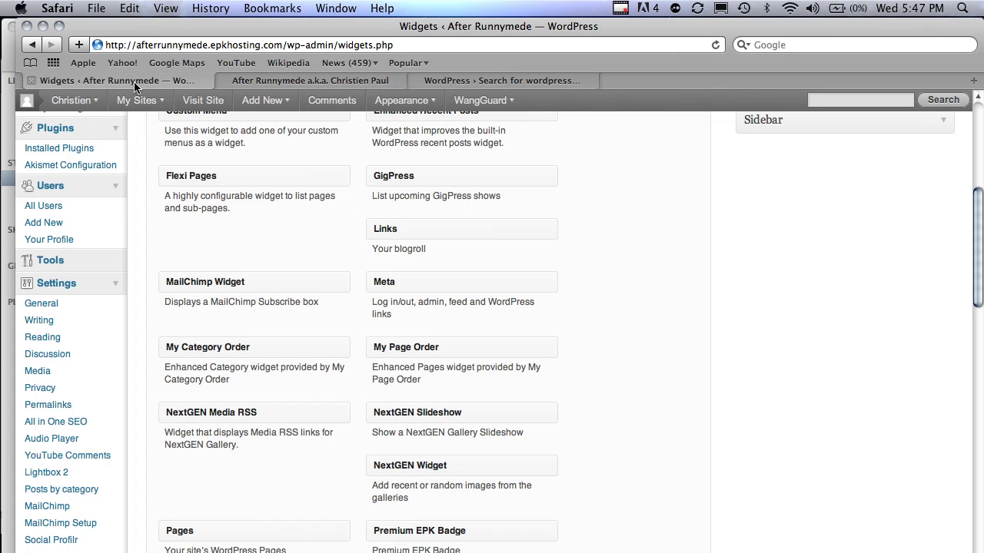
mouse_move(136, 93)
mouse_move(157, 243)
scroll(157, 243, "up", 4)
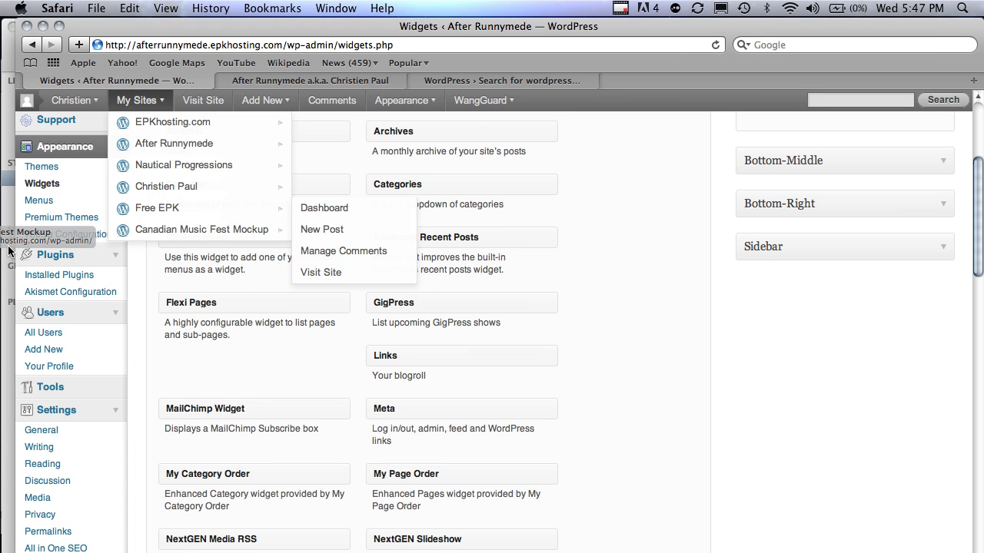
scroll(314, 325, "up", 6)
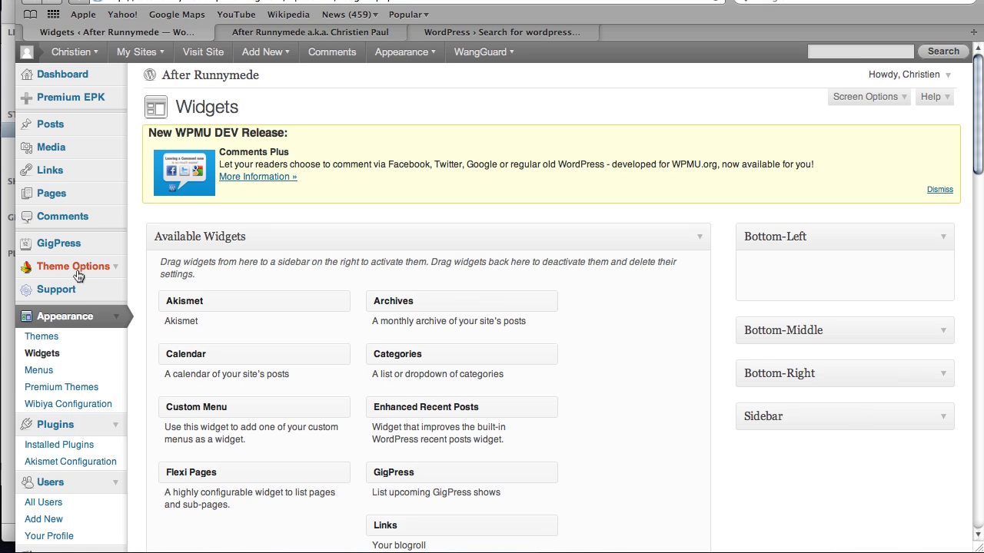
left_click(78, 274)
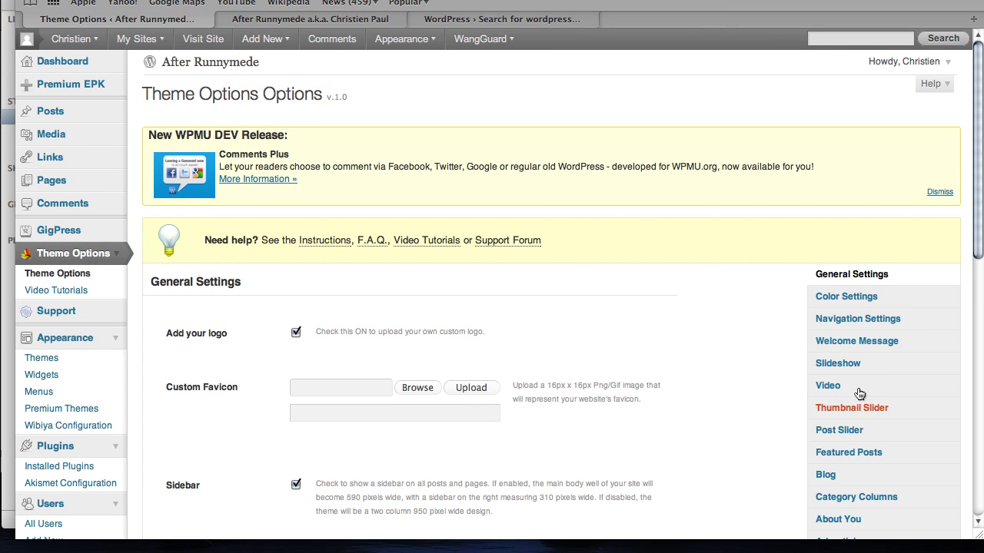
left_click(858, 385)
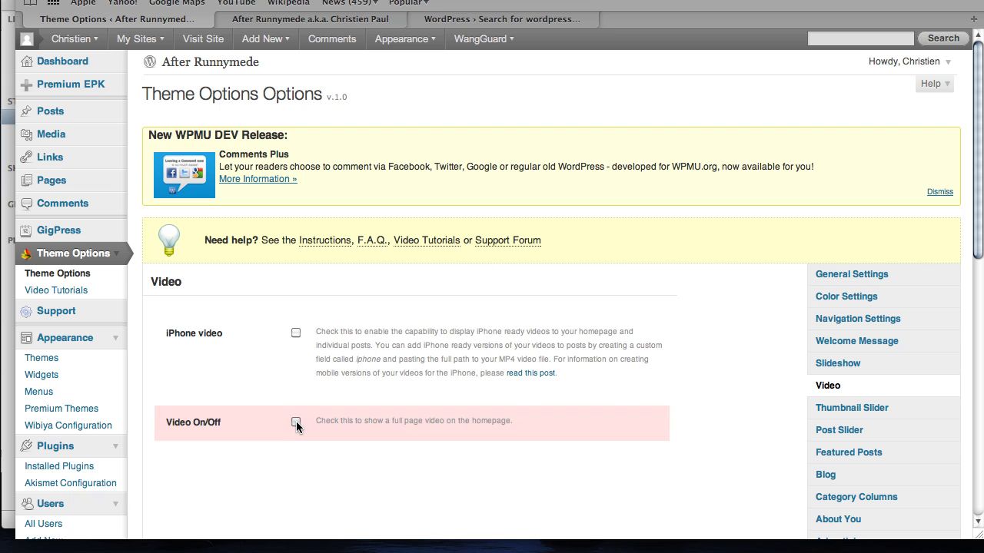
Step: Examine the homepage video settings, including the video file, thumbnail, width and height
scroll(296, 421, "down", 5)
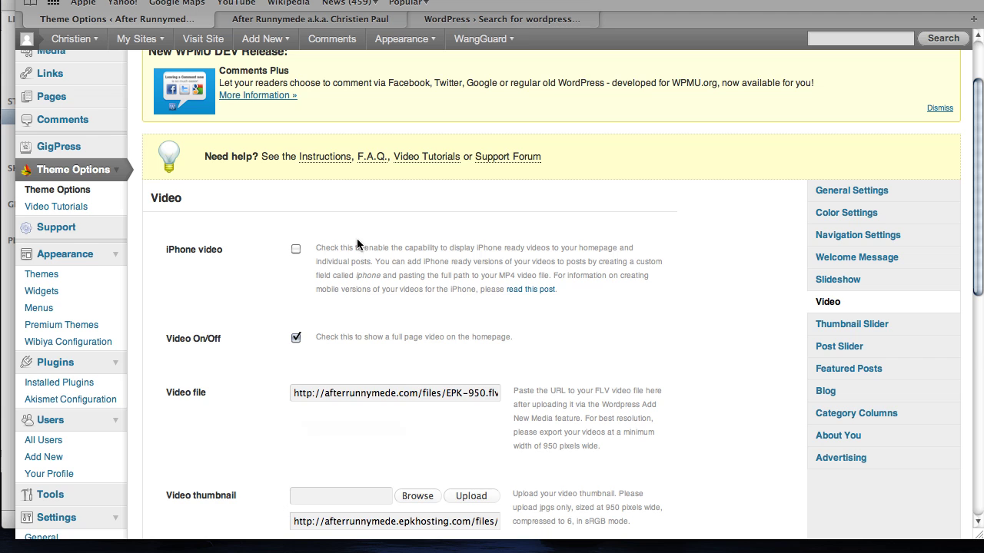
left_click(382, 259)
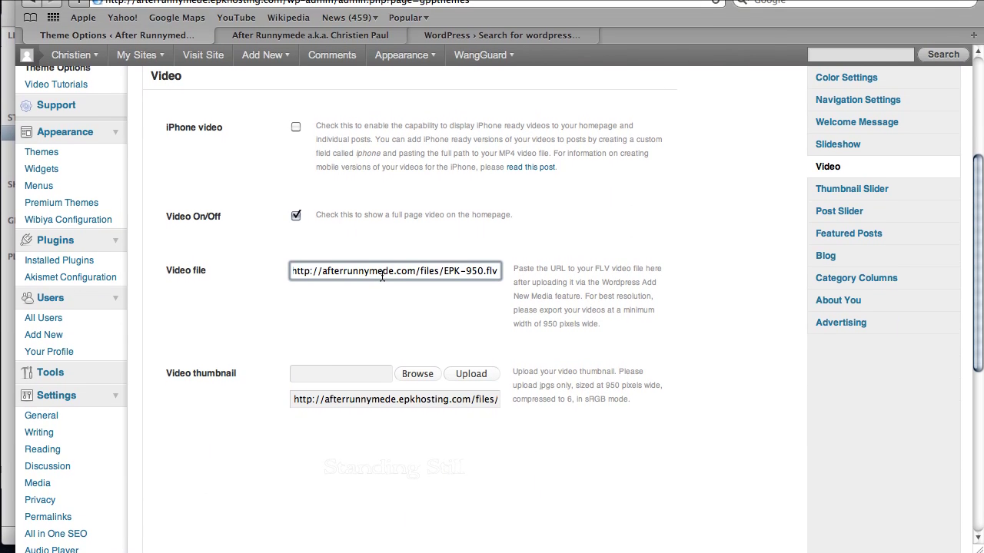
scroll(388, 305, "down", 3)
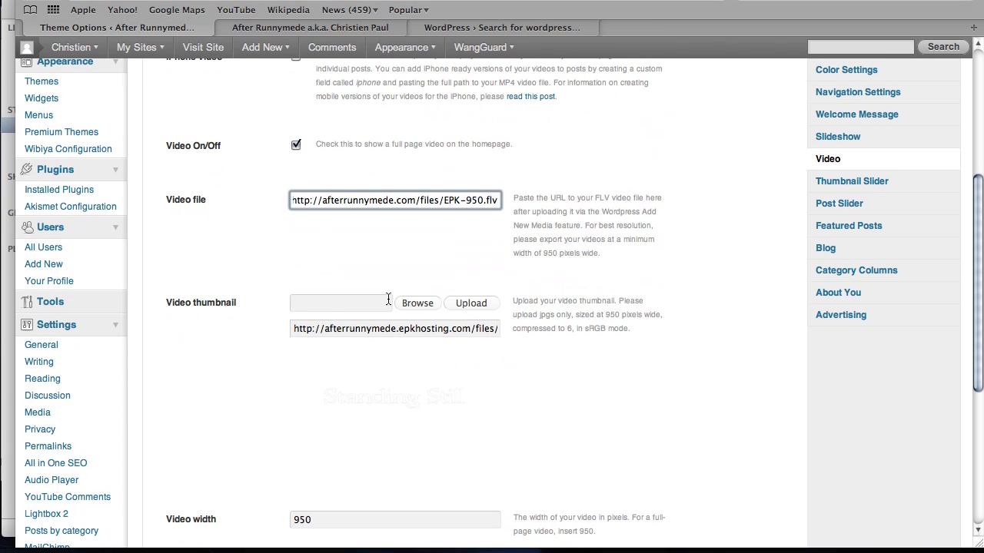
left_click(431, 323)
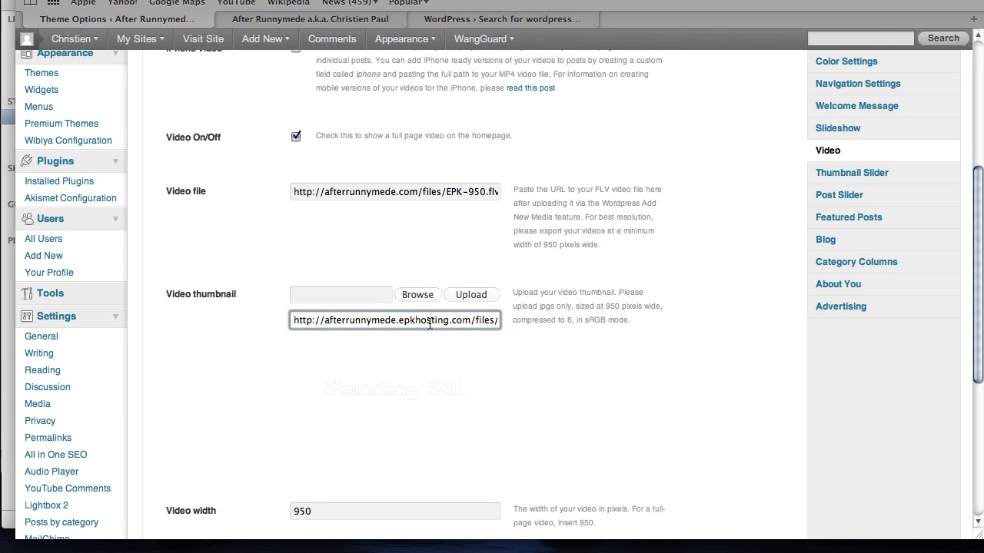
scroll(429, 323, "down", 5)
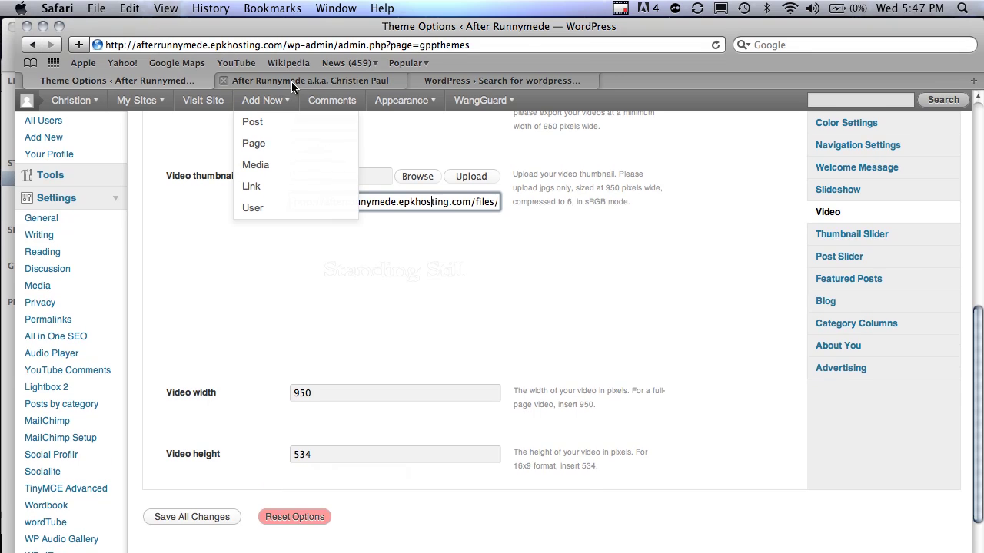
Step: Examine the footer columns below the video on the live After Runnymede homepage
left_click(292, 25)
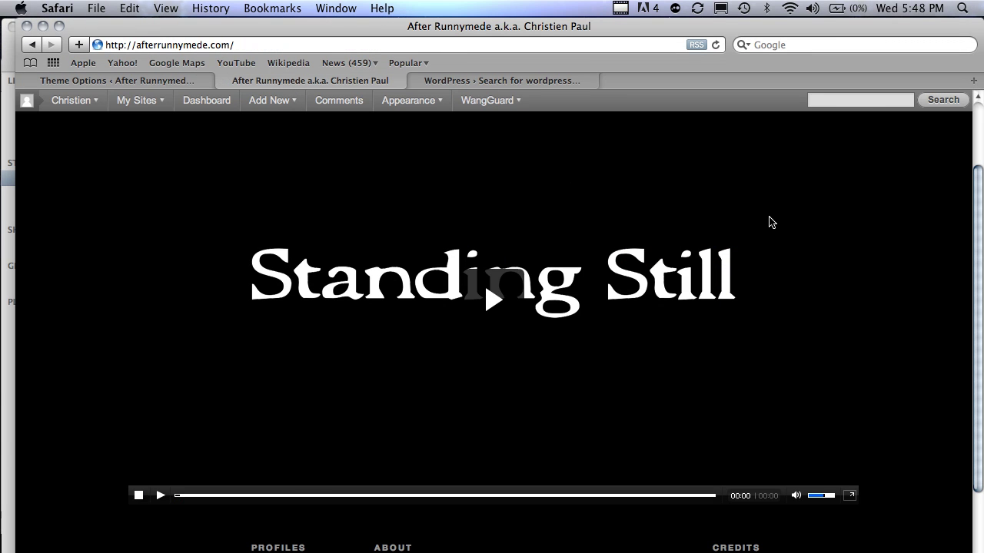
scroll(778, 228, "down", 4)
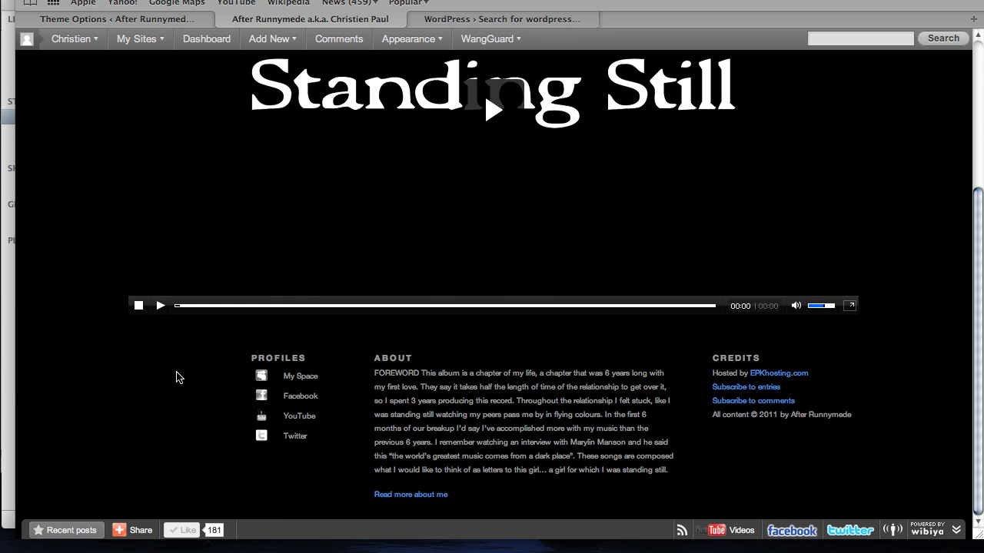
key("ctrl+shift+Tab")
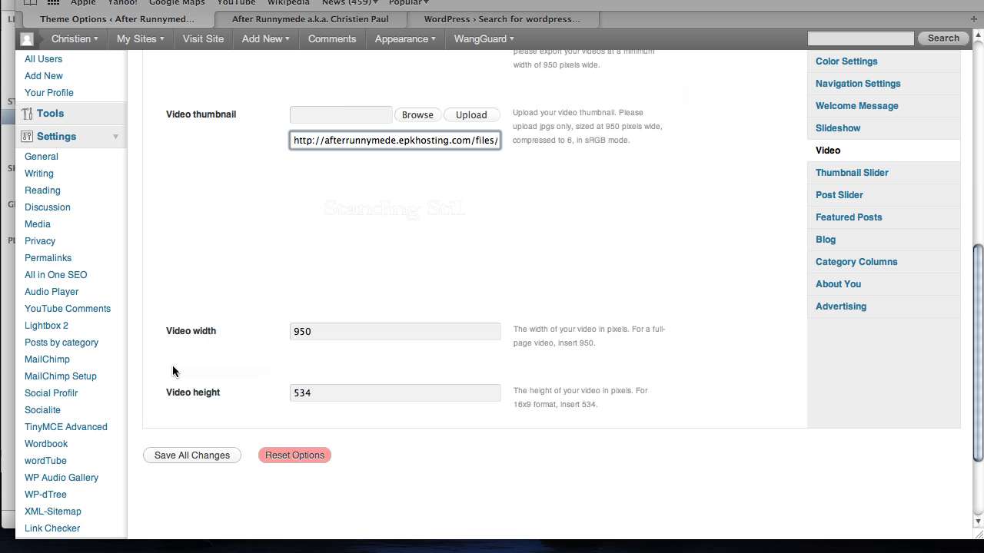
Step: Add a Text widget to the Bottom-Left widget area of After Runnymede
scroll(296, 316, "up", 8)
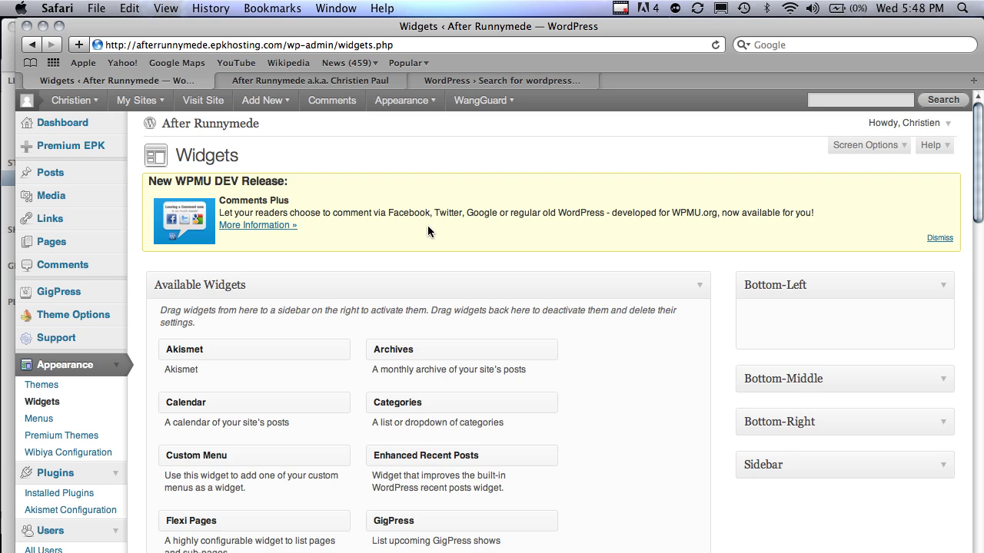
scroll(427, 225, "down", 8)
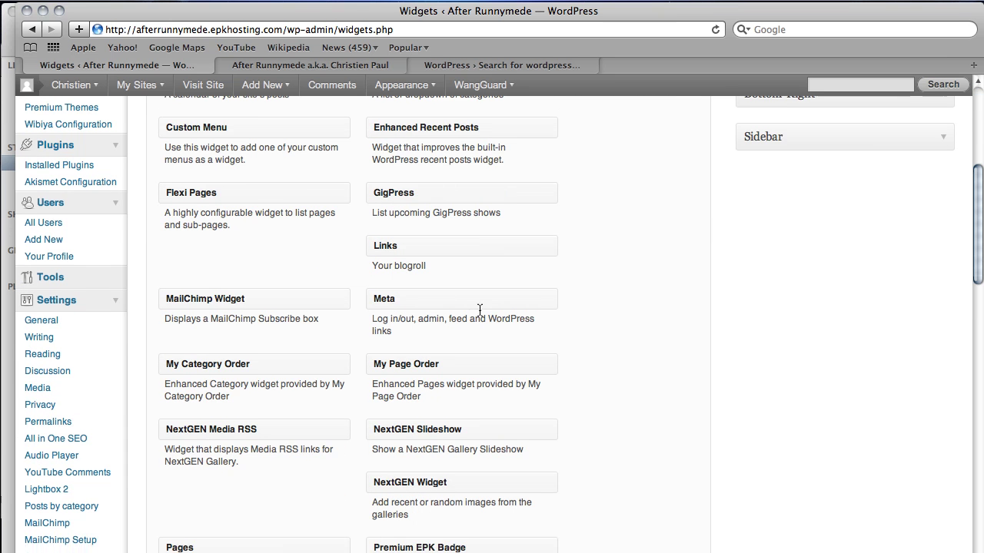
scroll(478, 332, "down", 6)
scroll(453, 346, "down", 2)
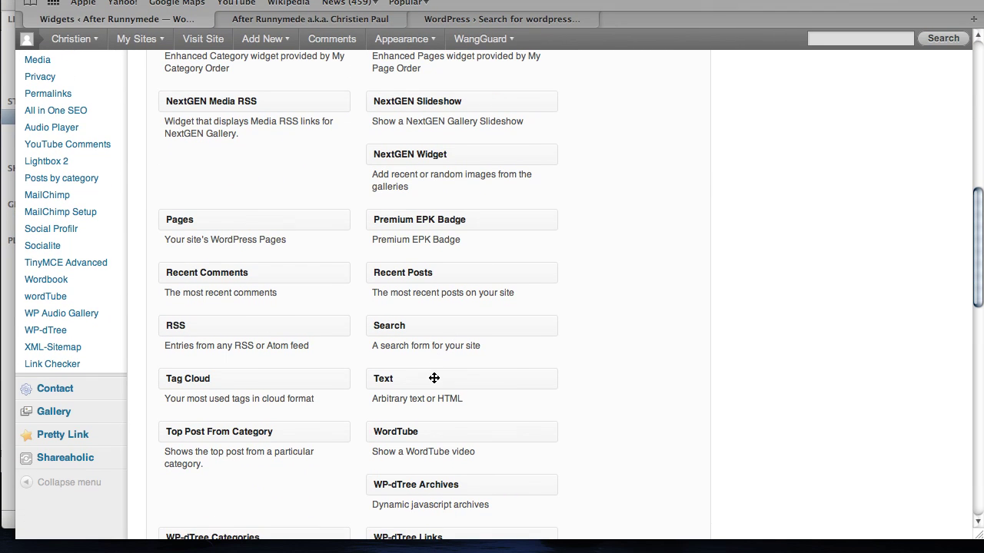
left_click_drag(437, 395, 756, 49)
left_click_drag(755, 93, 812, 295)
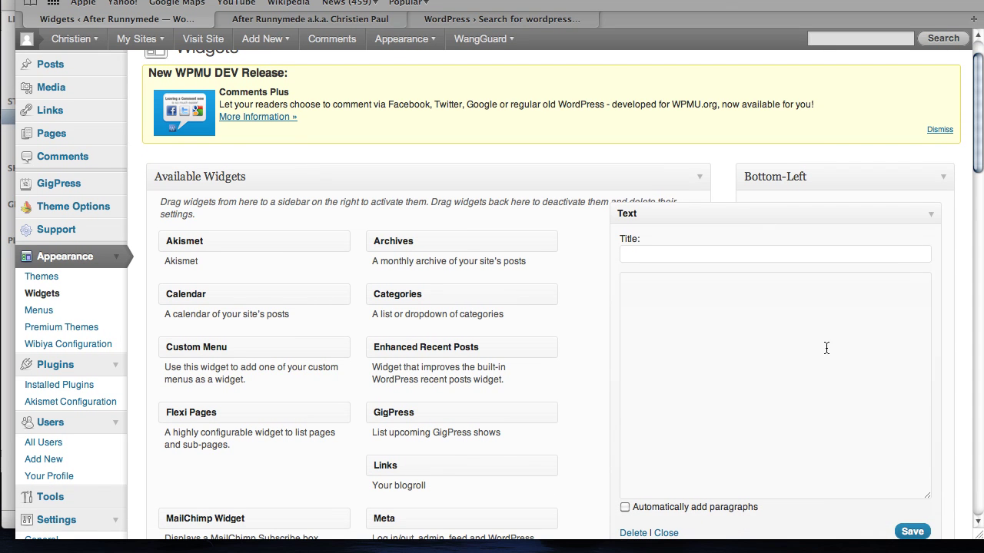
Step: Save the Text widget with the title "Buy Now!" and automatic paragraphs enabled
left_click(760, 254)
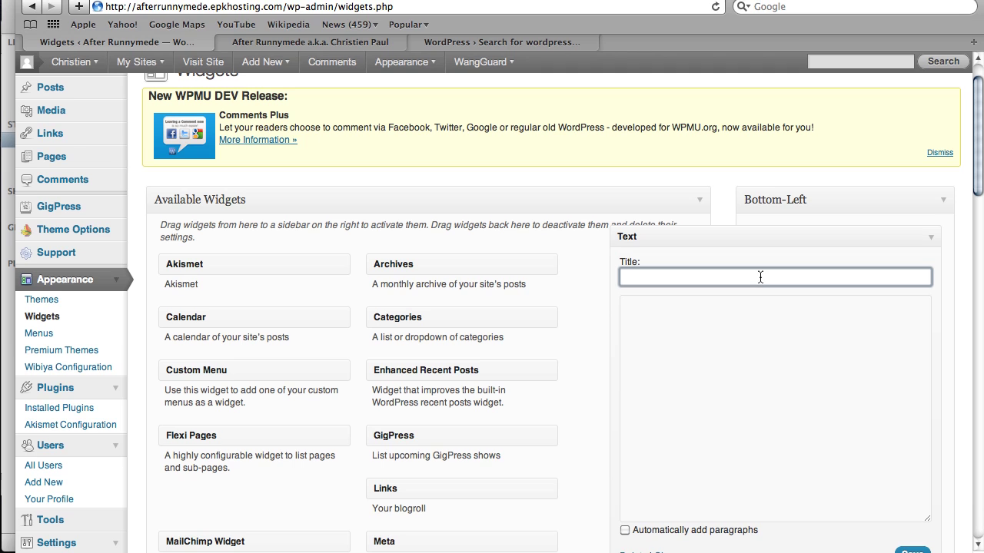
type("Buy ")
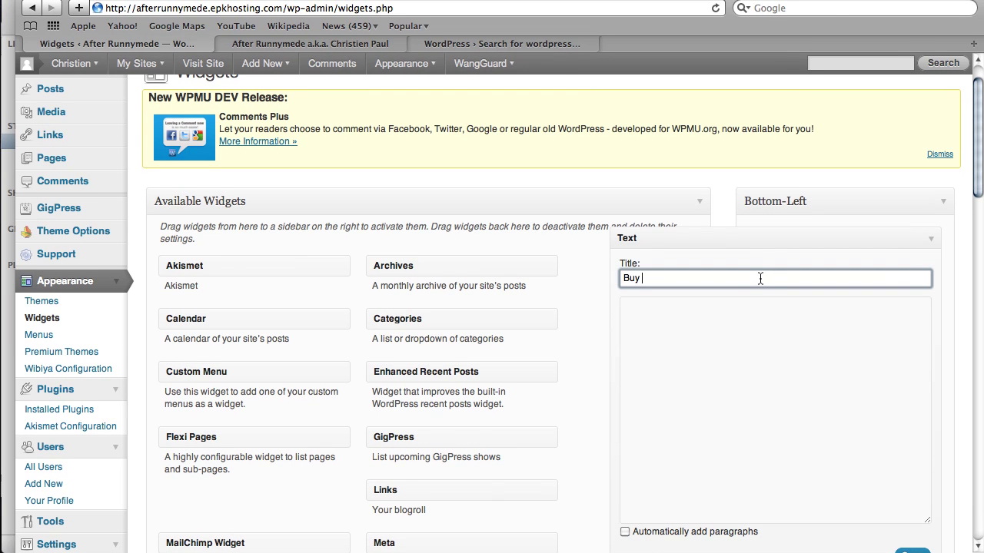
type("Now!")
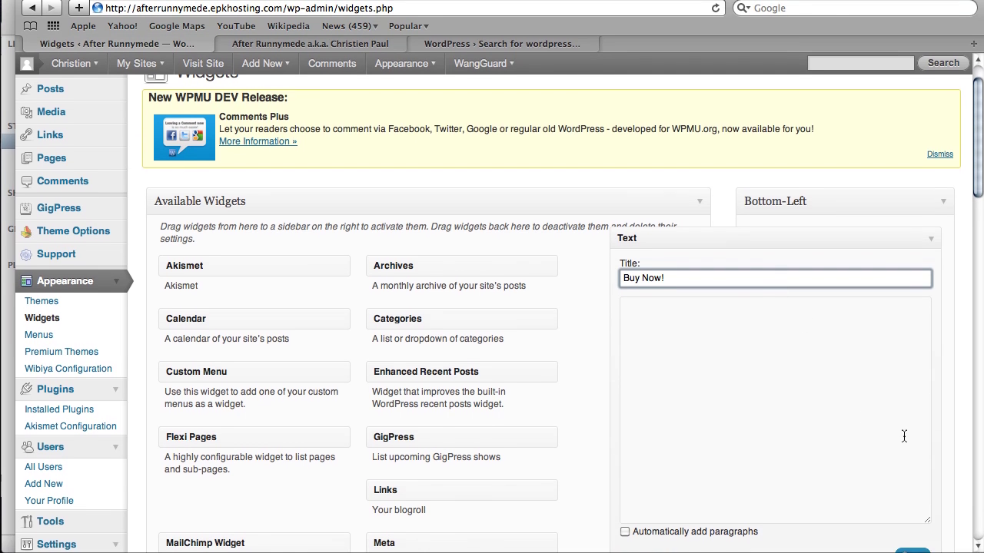
scroll(885, 461, "down", 3)
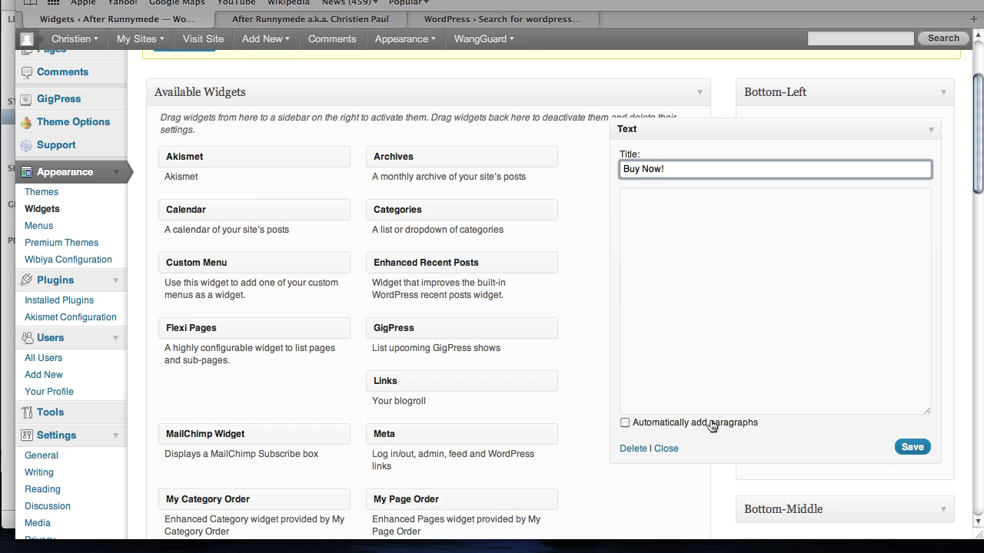
left_click(712, 424)
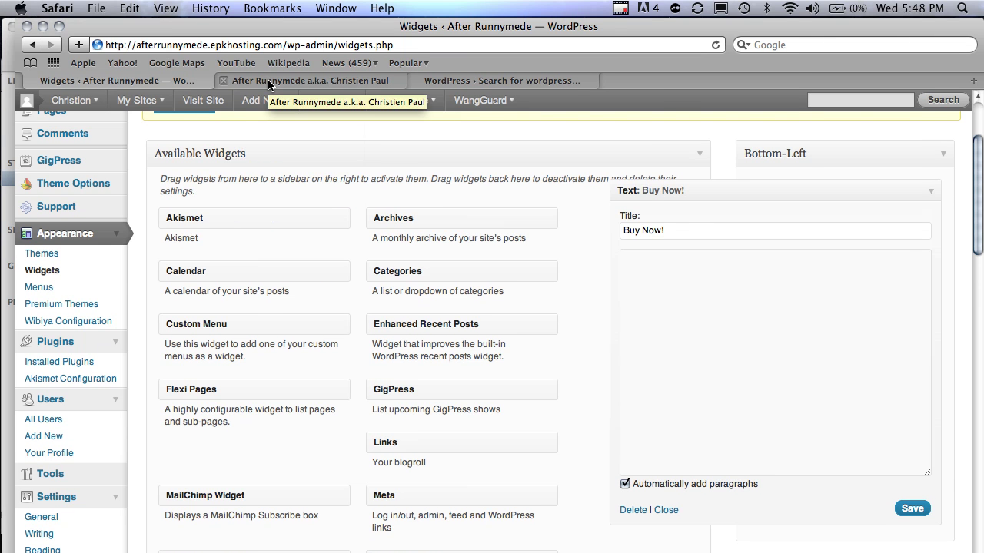
Step: Reload the live homepage to check the Buy Now! widget in the footer
left_click(269, 80)
key("super+r")
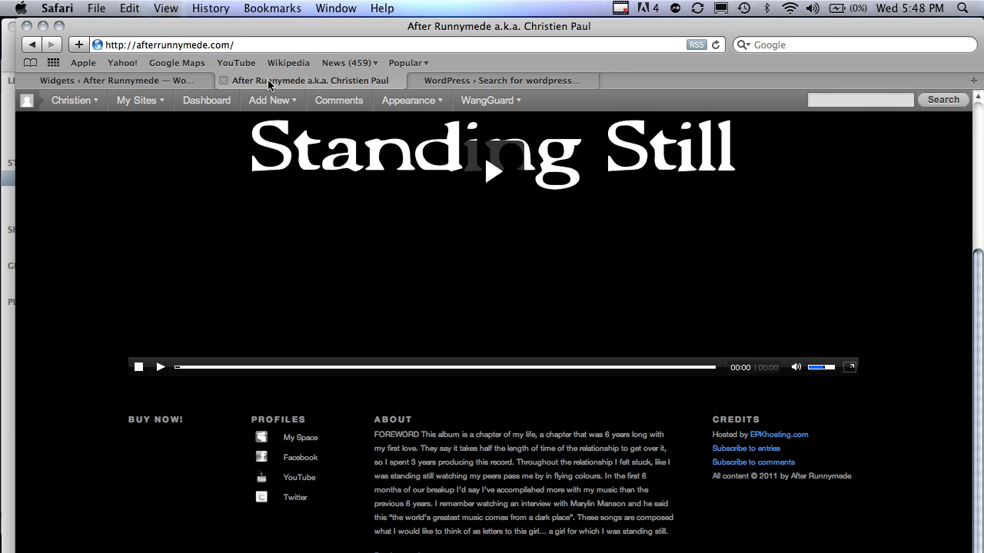
left_click(158, 80)
Step: Open the Upload New Media page from After Runnymede's Media Library
mouse_move(125, 145)
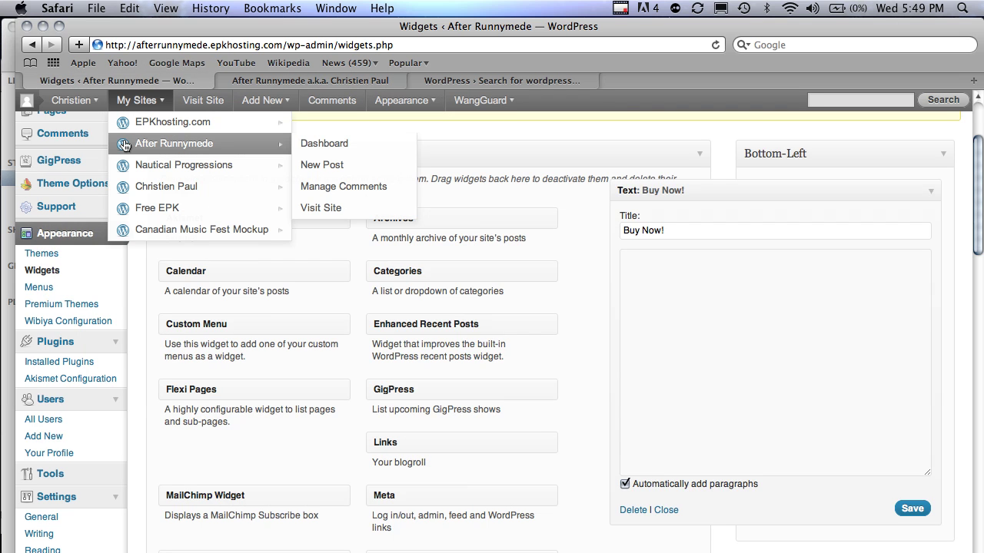
scroll(125, 145, "up", 3)
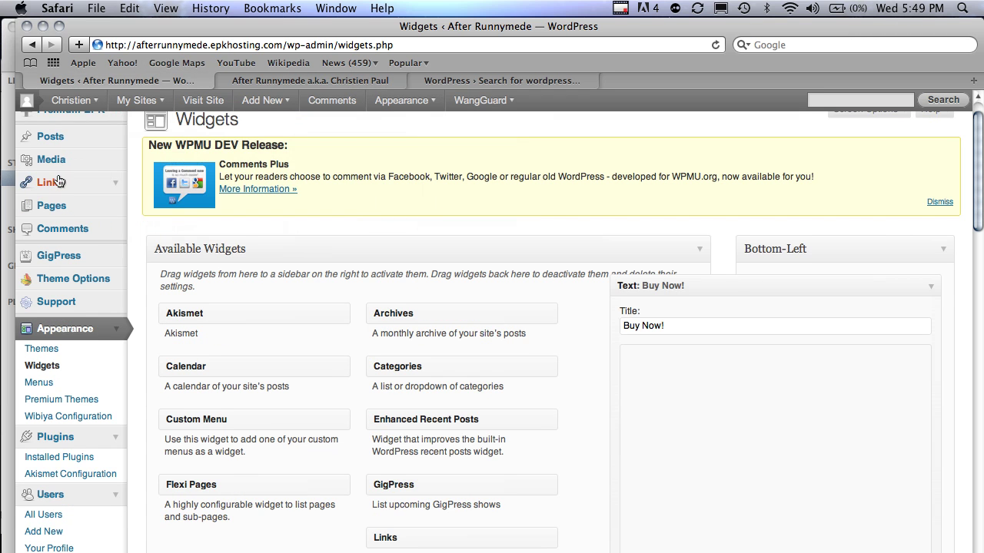
scroll(58, 181, "up", 1)
left_click(66, 200)
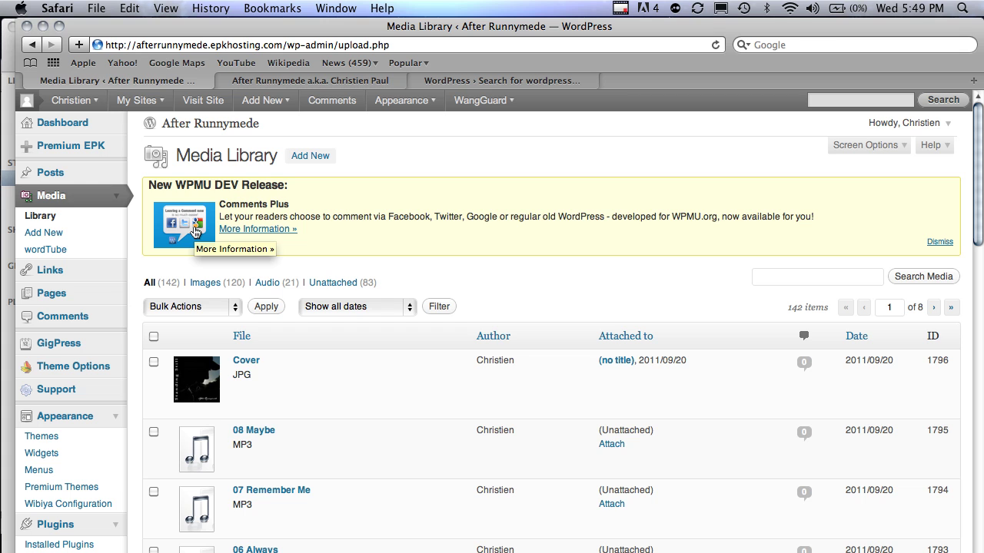
left_click(313, 157)
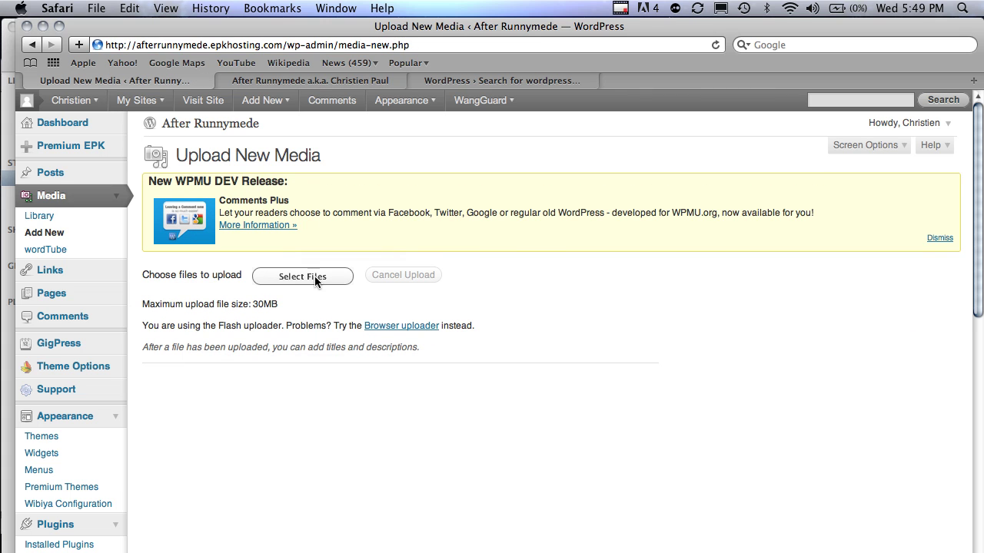
Step: Upload barcode.png from the Desktop to the Media Library and save its details
left_click(315, 279)
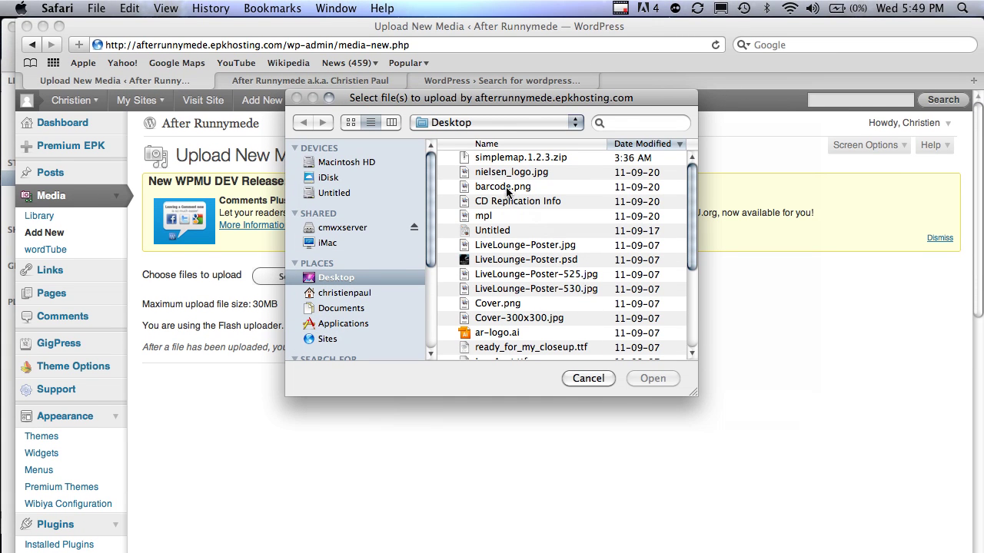
left_click(506, 189)
left_click(652, 378)
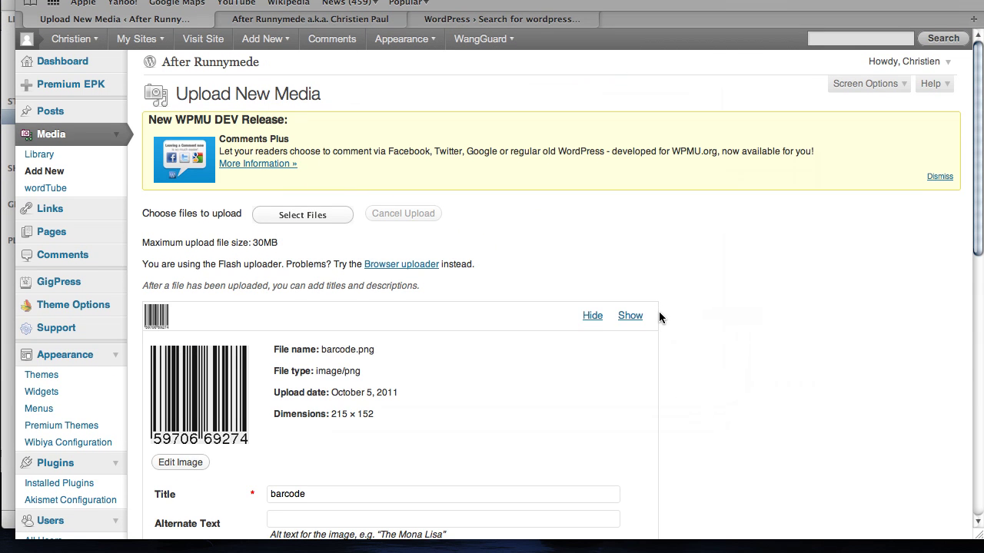
scroll(658, 313, "down", 5)
scroll(498, 344, "down", 1)
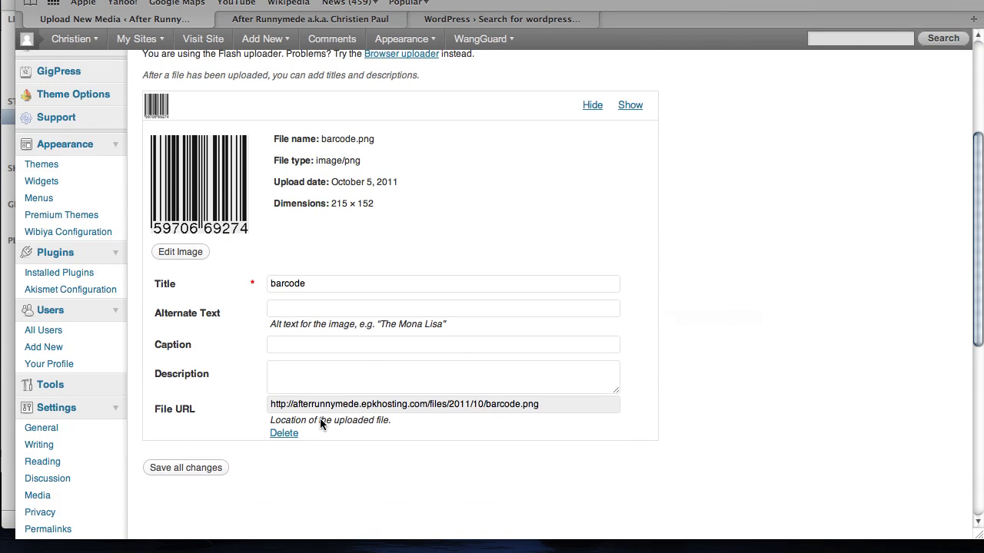
left_click(214, 476)
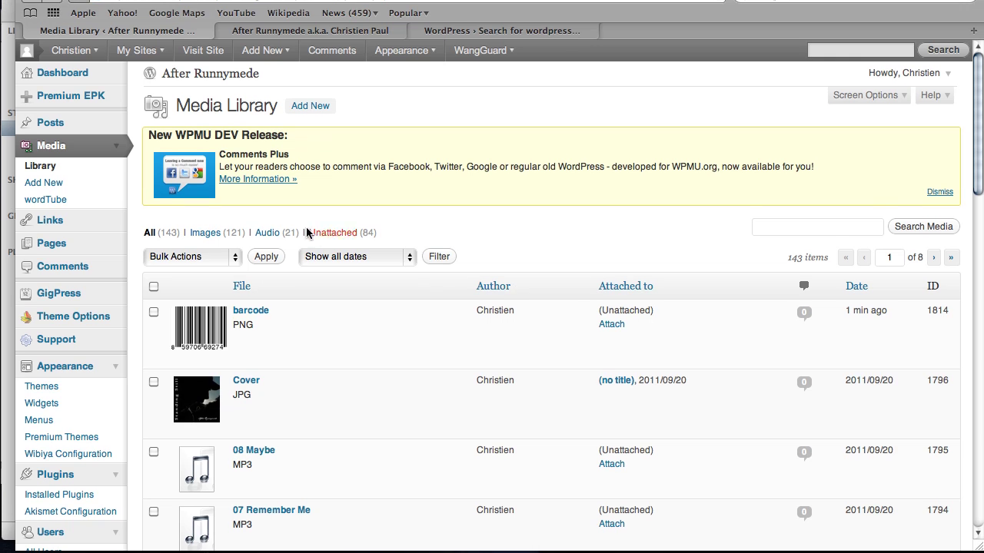
Step: Open the Cover image in the Media Library for editing and copy its file URL
mouse_move(185, 375)
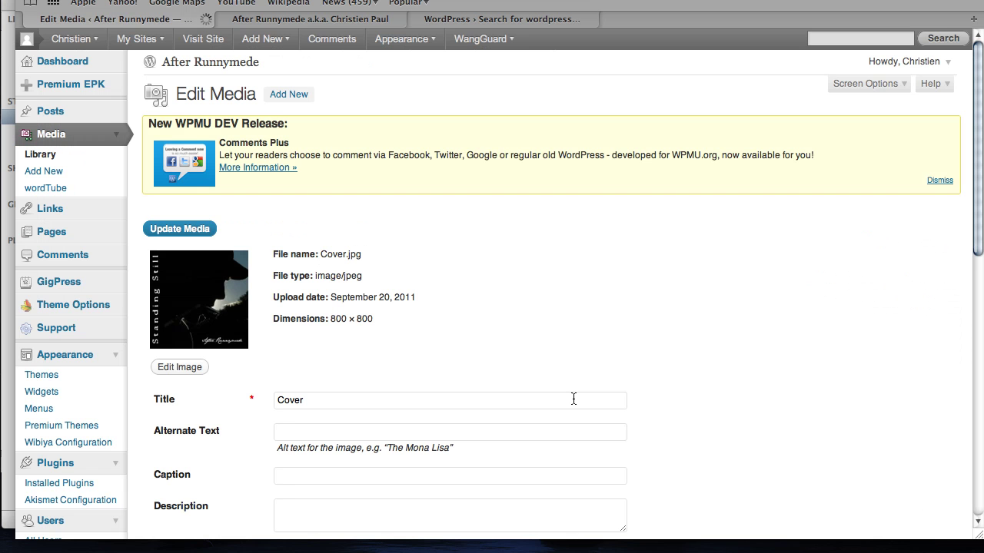
scroll(730, 375, "down", 15)
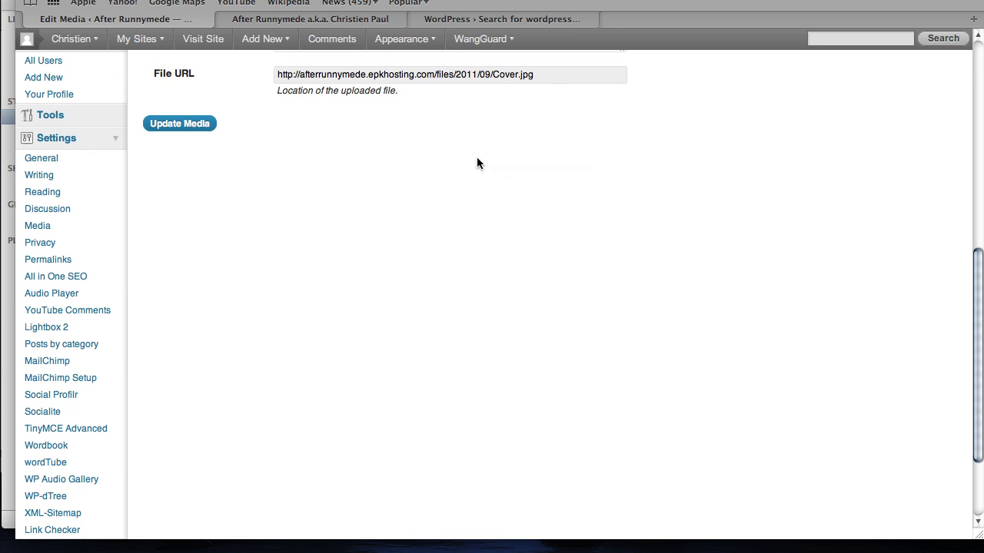
triple_click(558, 73)
key("super+c")
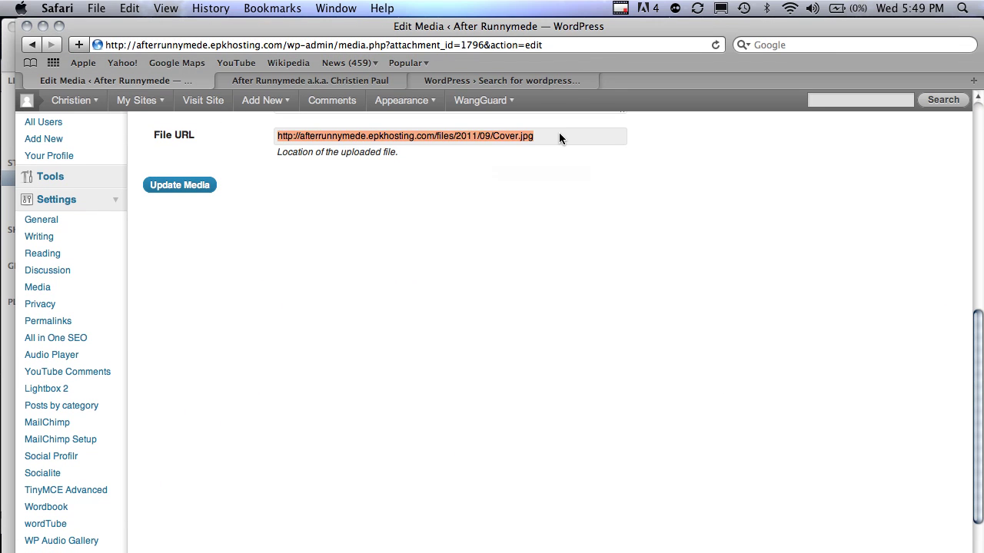
Step: Paste the copied Cover.jpg file URL into the content of the Bottom-Left Buy Now! text widget and save it
scroll(559, 135, "up", 5)
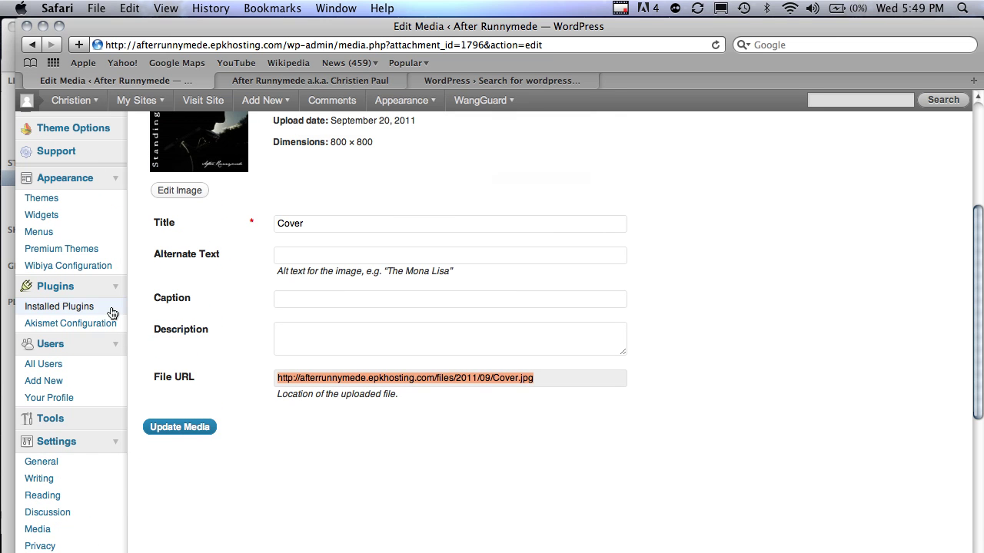
left_click(77, 218)
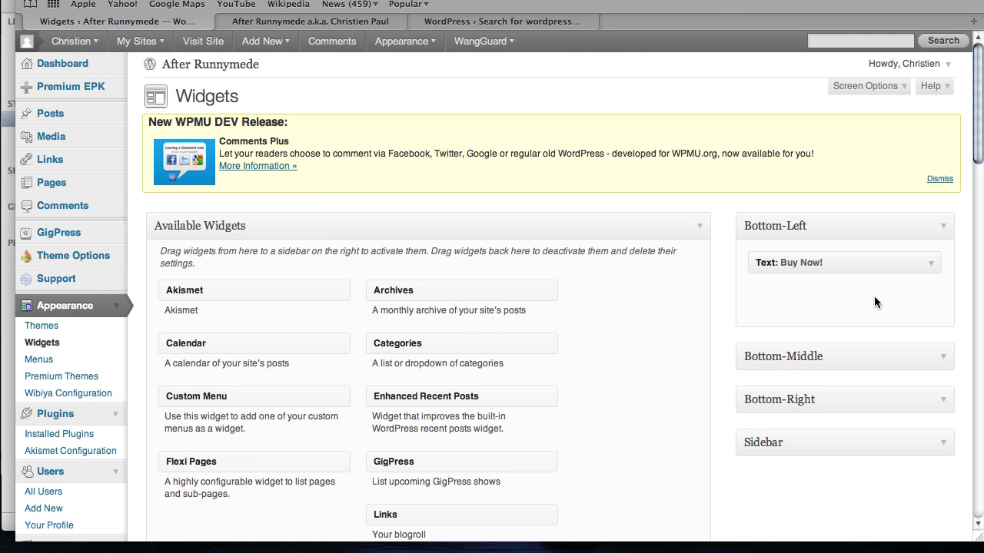
left_click(930, 266)
left_click(836, 354)
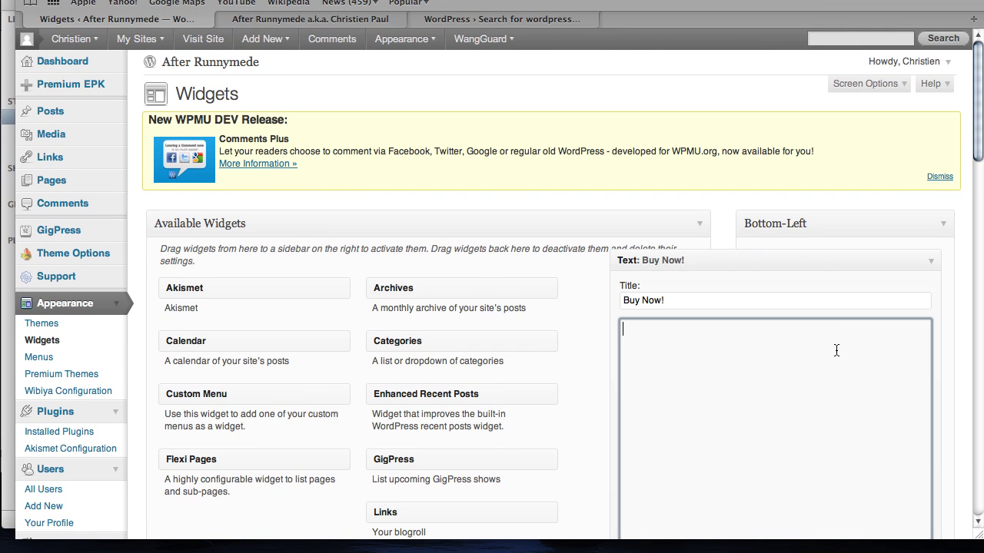
key("super+v")
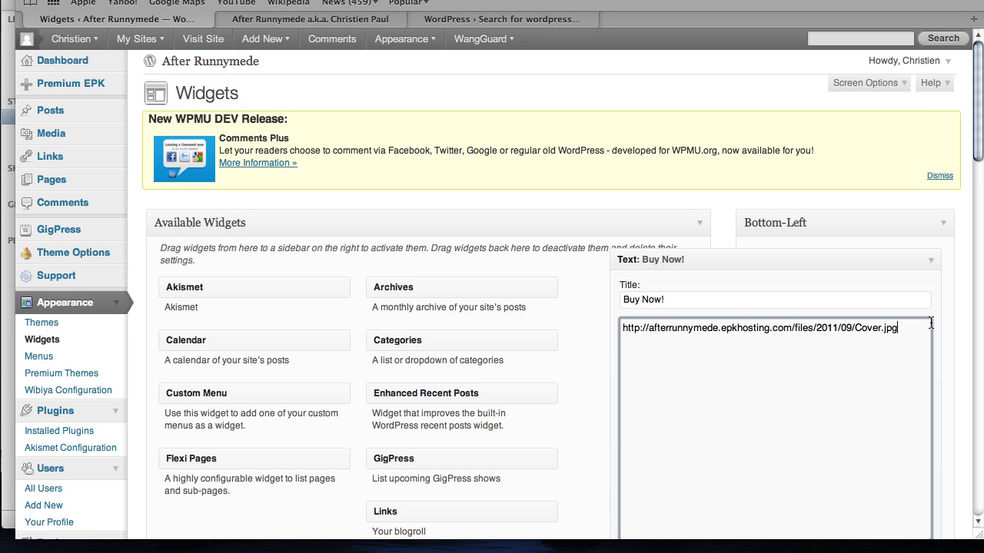
scroll(930, 323, "down", 3)
left_click(909, 452)
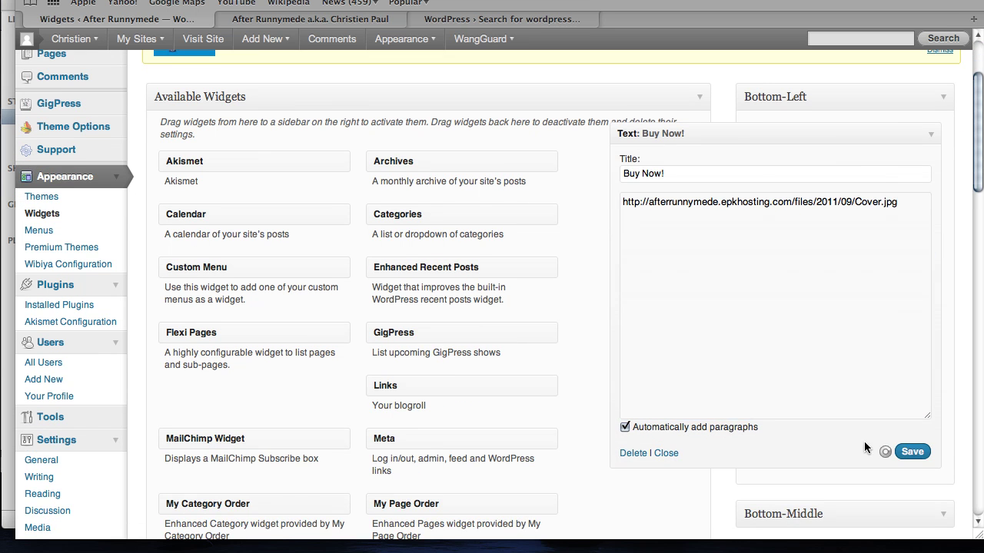
Step: Start a new post on After Runnymede and open the Add an Image dialog for its content
scroll(488, 288, "up", 3)
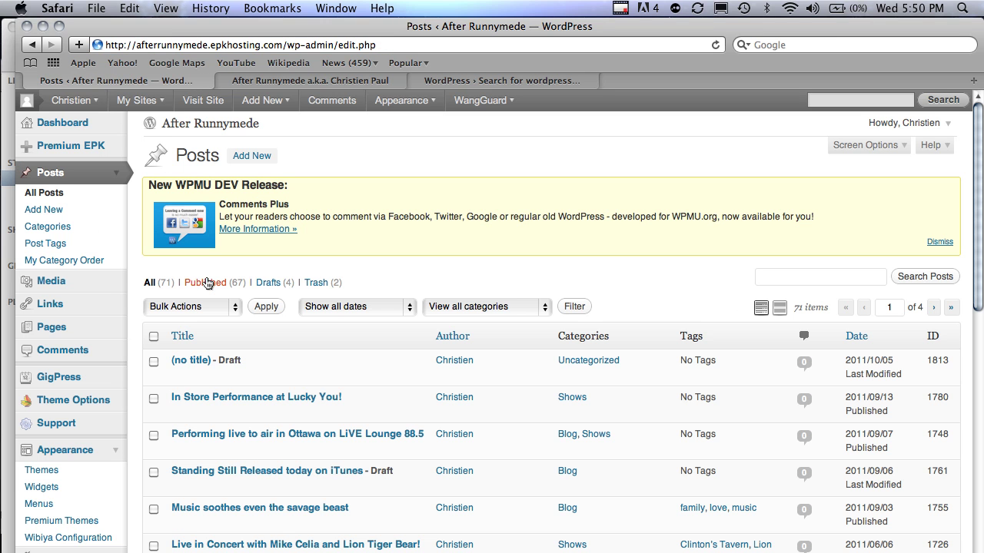
left_click(243, 161)
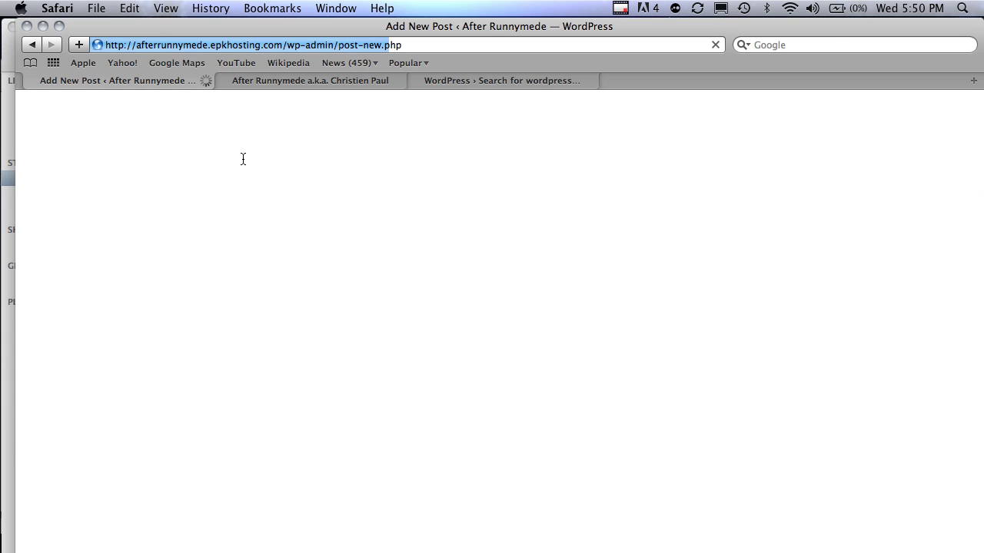
left_click(280, 440)
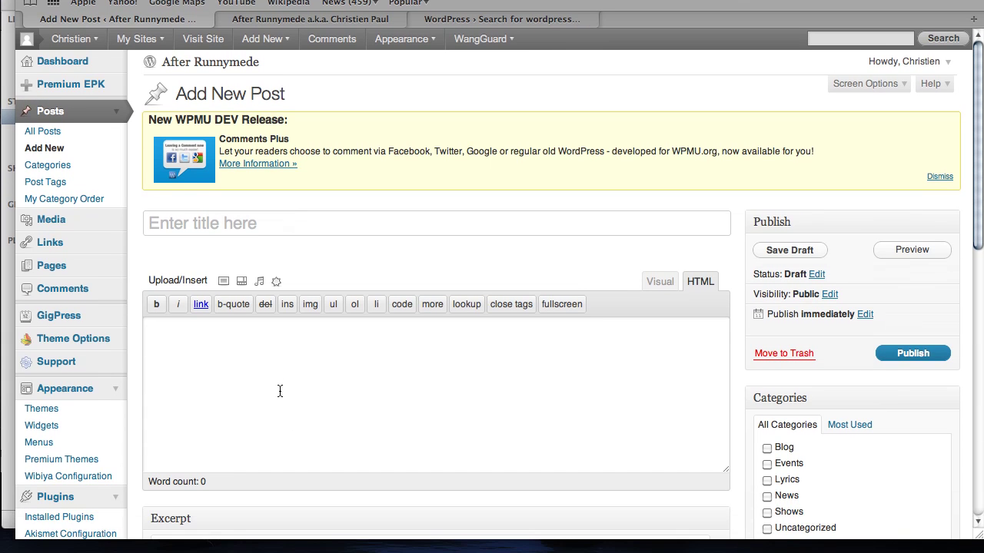
left_click(224, 281)
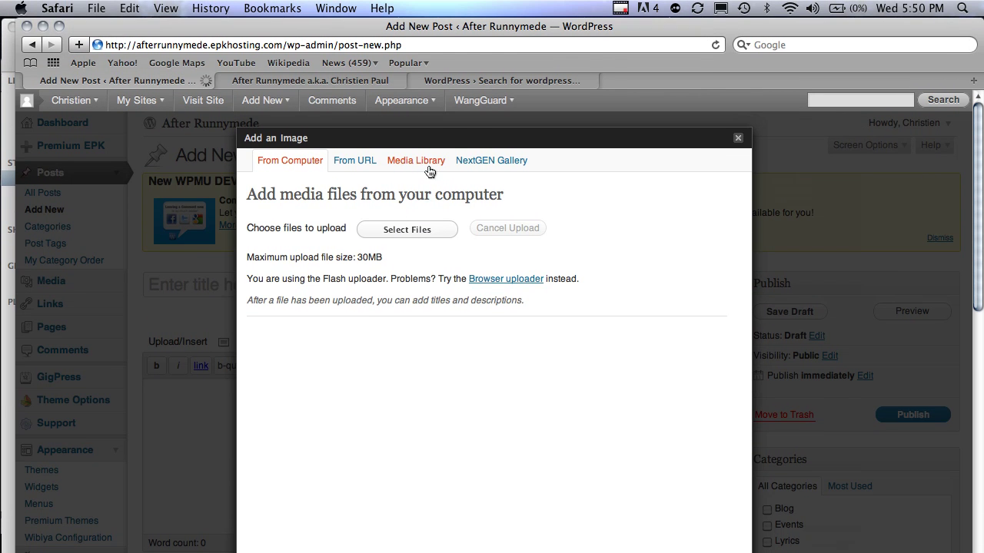
Step: Insert the Cover image from the Media Library into the post as a centered 150 × 150 thumbnail
left_click(430, 171)
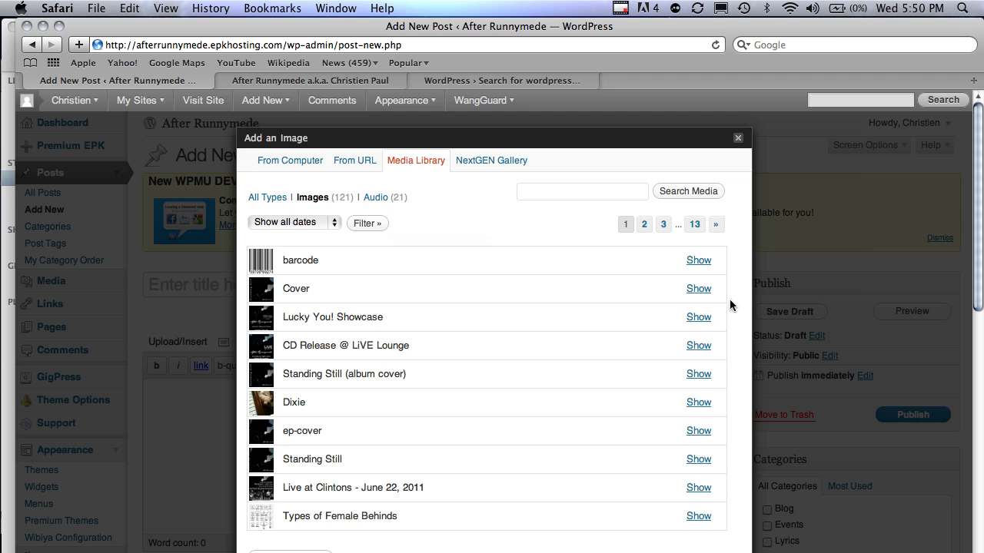
left_click(705, 289)
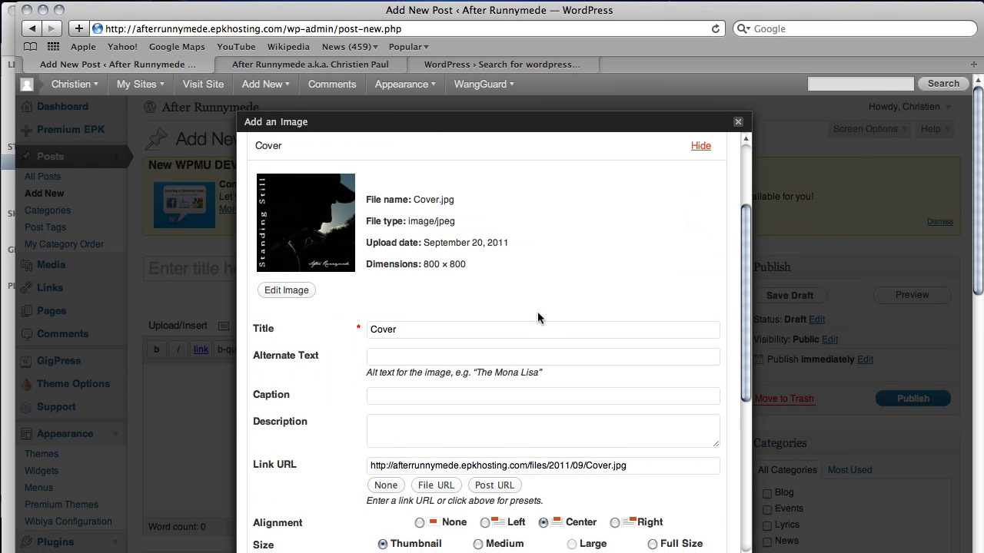
scroll(537, 316, "down", 3)
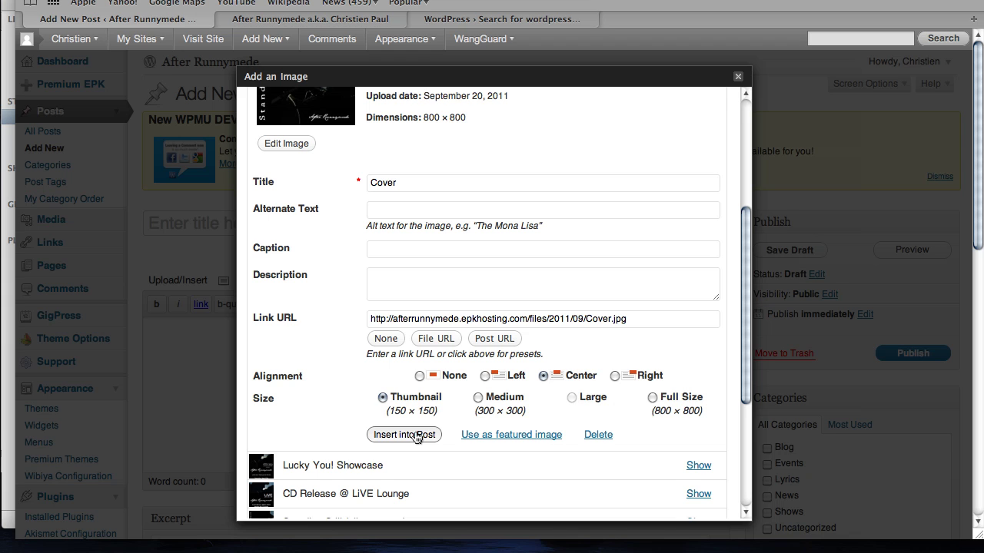
triple_click(637, 318)
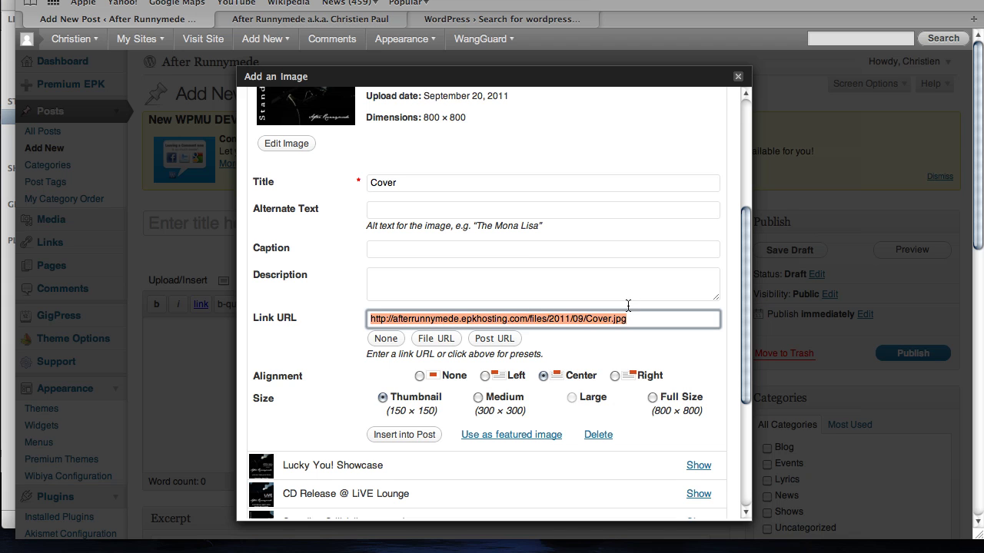
left_click(425, 439)
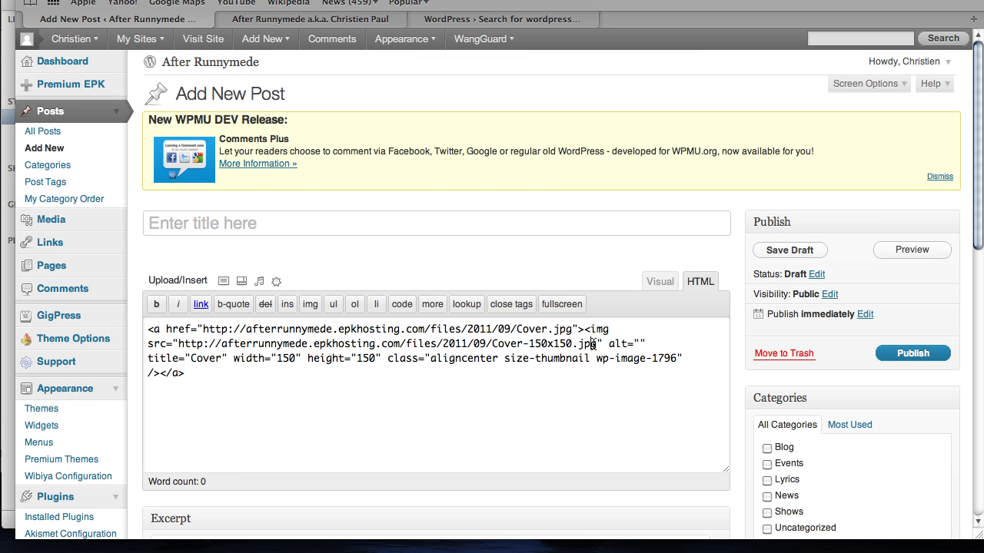
Step: Check the inserted cover image's HTML code, and display the post in a taller Visual editor
left_click_drag(593, 343, 500, 345)
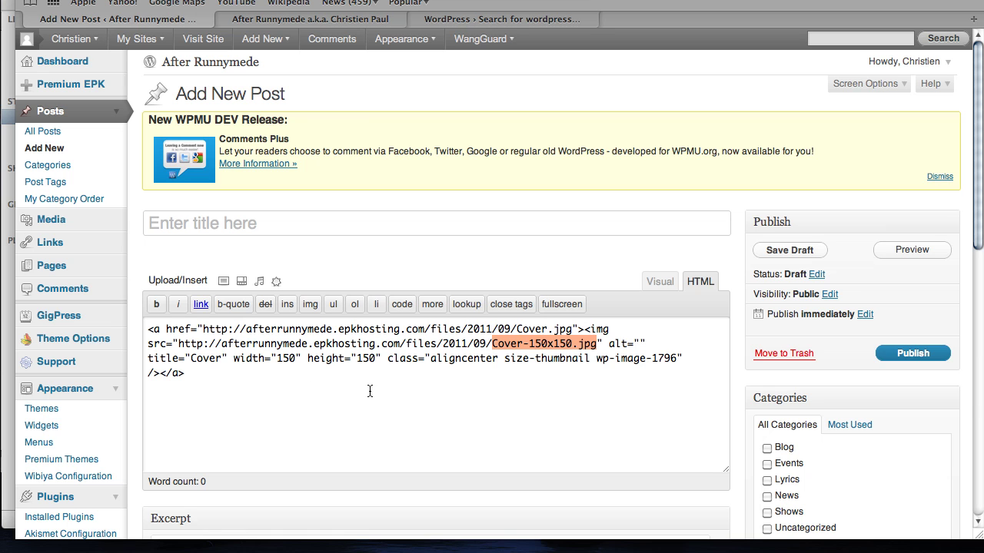
left_click(307, 386)
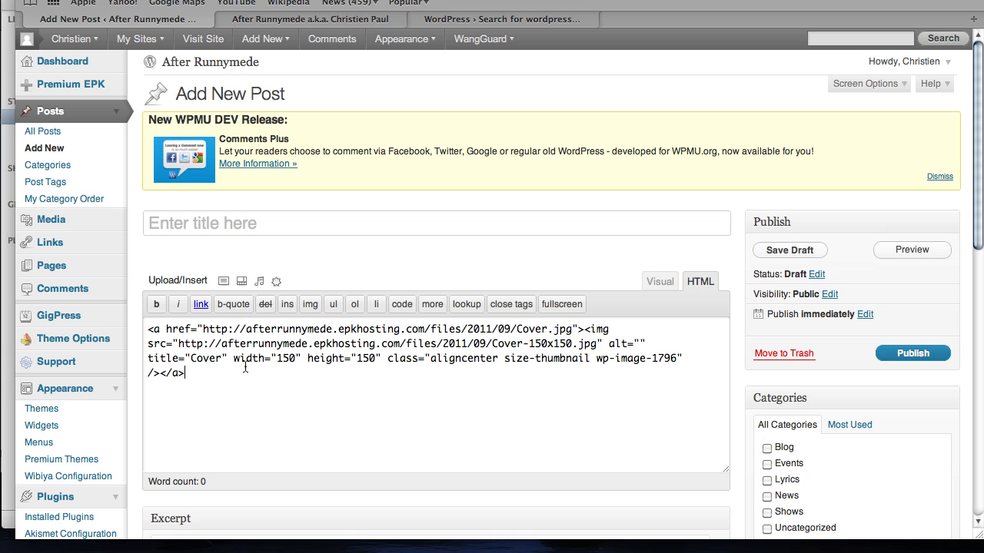
left_click_drag(246, 368, 147, 320)
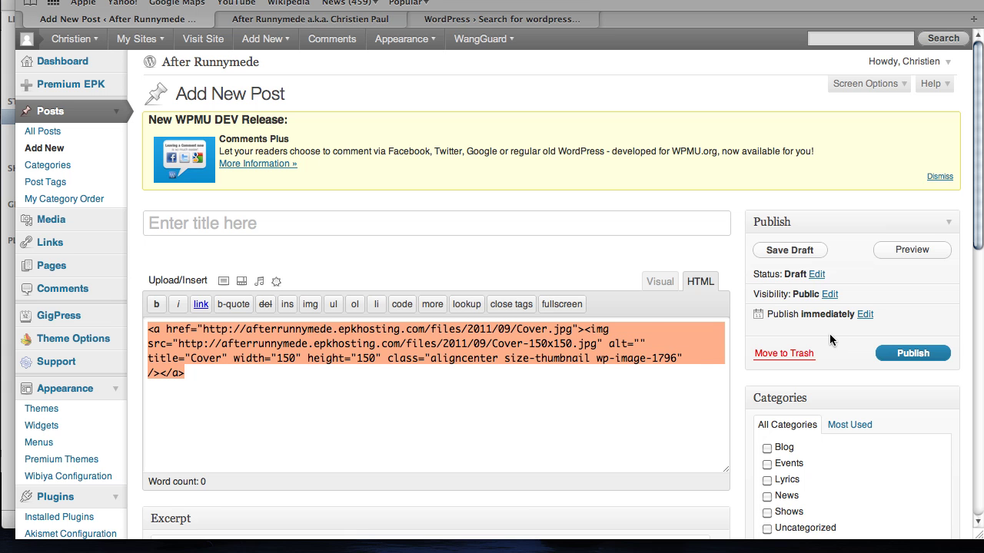
left_click(653, 282)
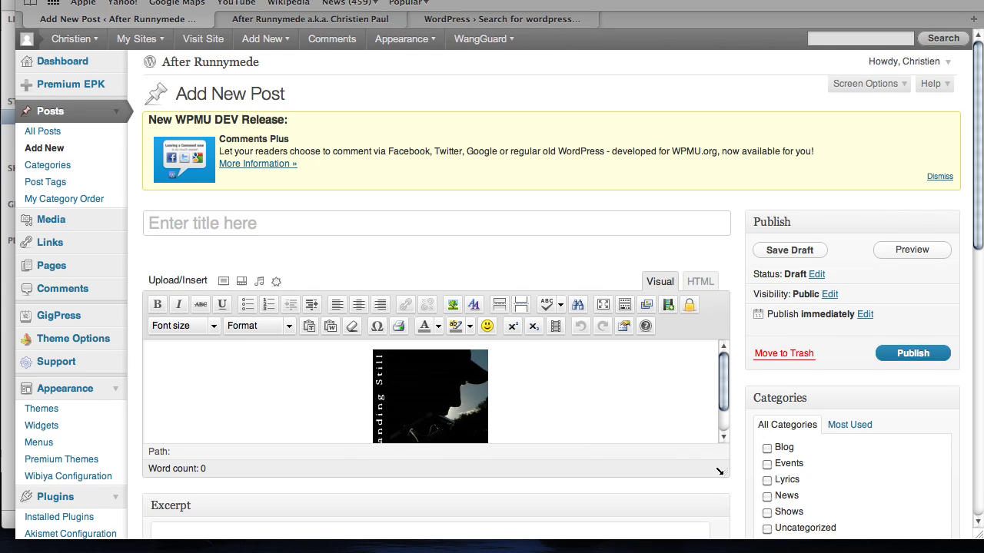
left_click_drag(719, 471, 721, 535)
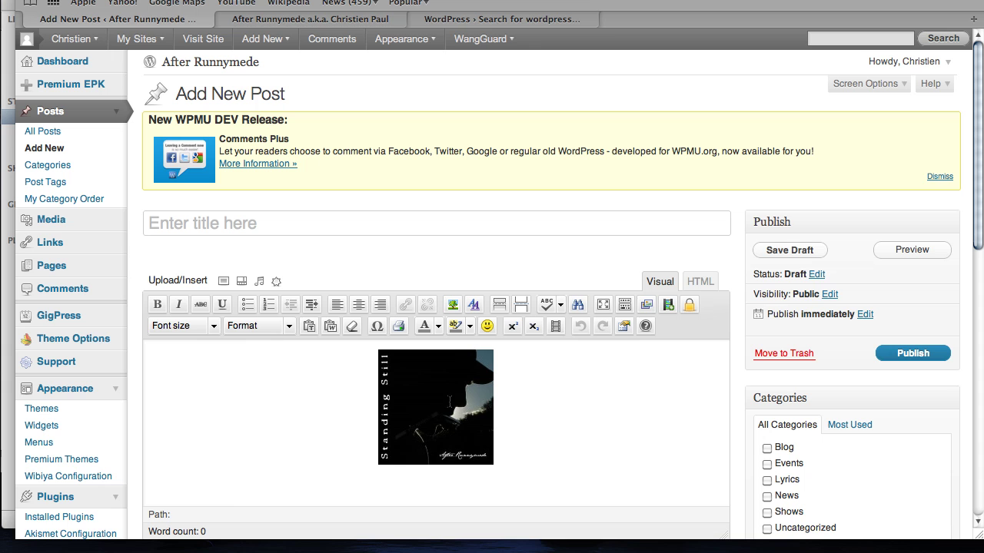
Step: Open the link settings of the cover image in the post and clear its Link URL
left_click(439, 402)
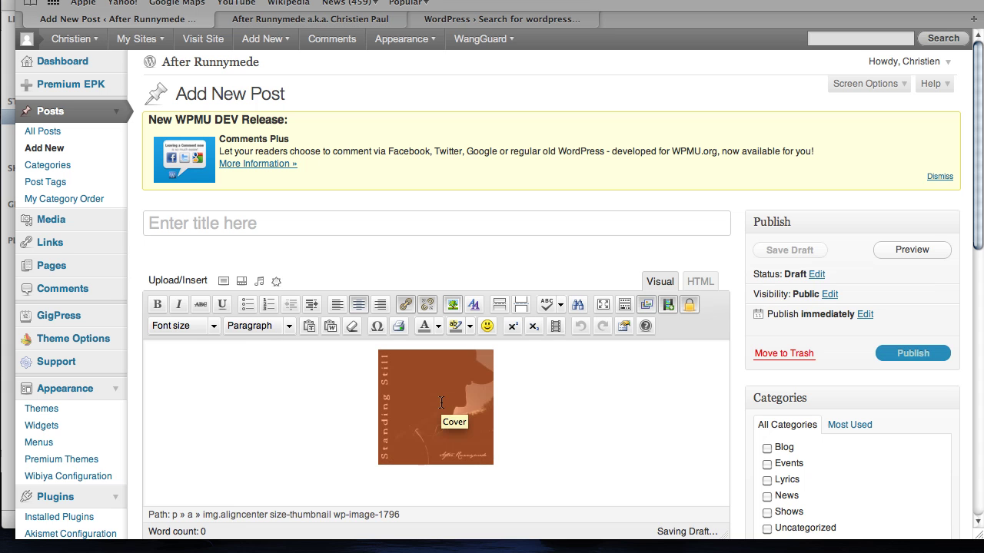
left_click(405, 305)
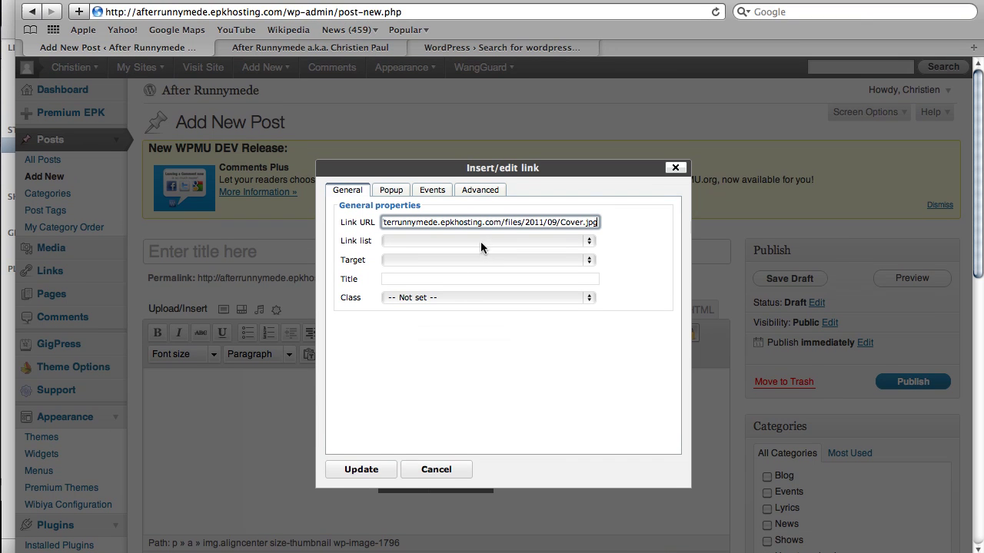
key("super+a")
key("BackSpace")
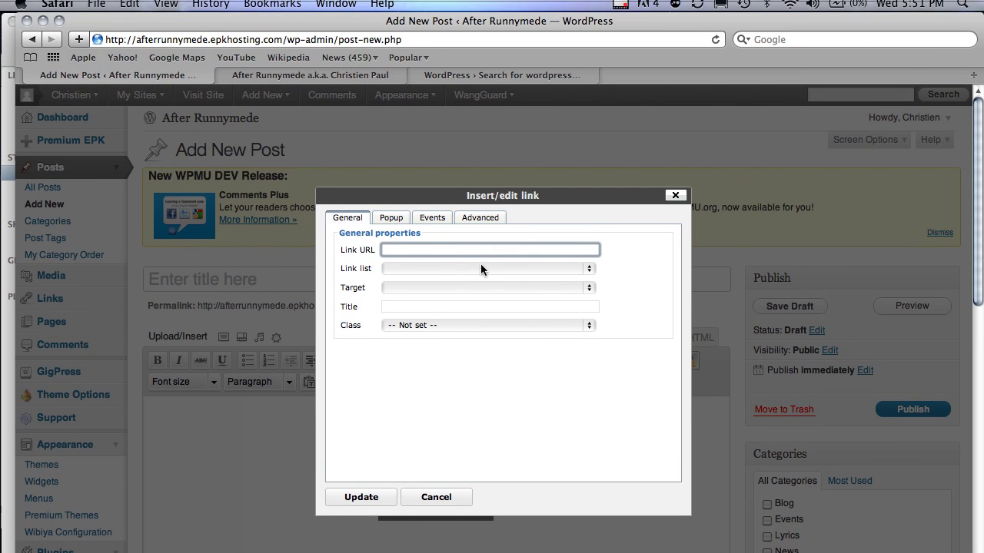
Step: Switch to iTunes and copy the store link of the Standing Still album
key("super+Tab")
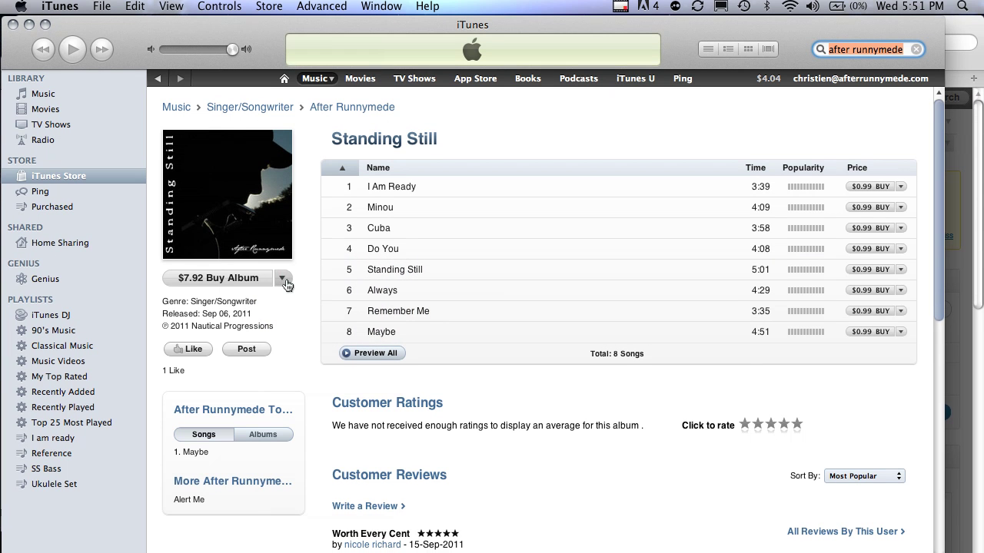
left_click(283, 279)
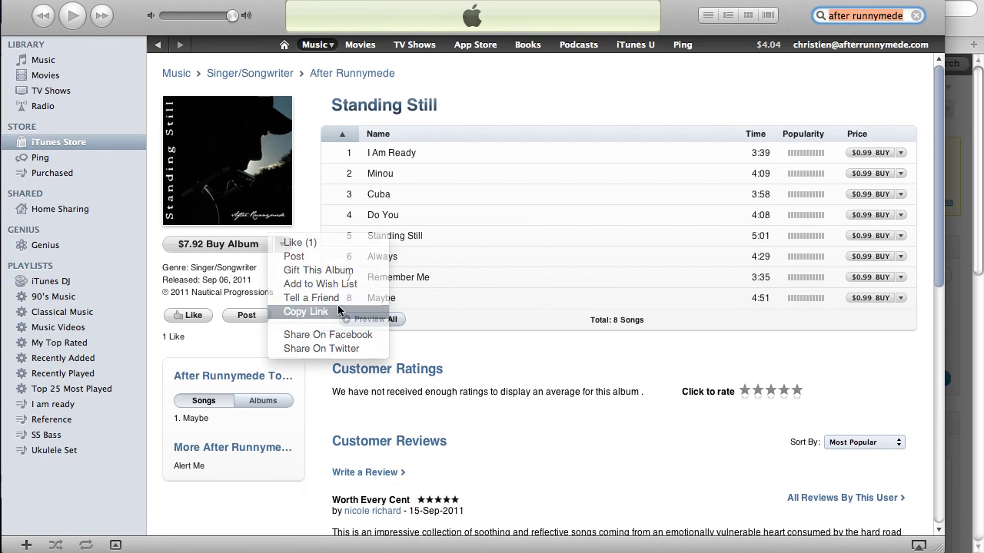
left_click(339, 309)
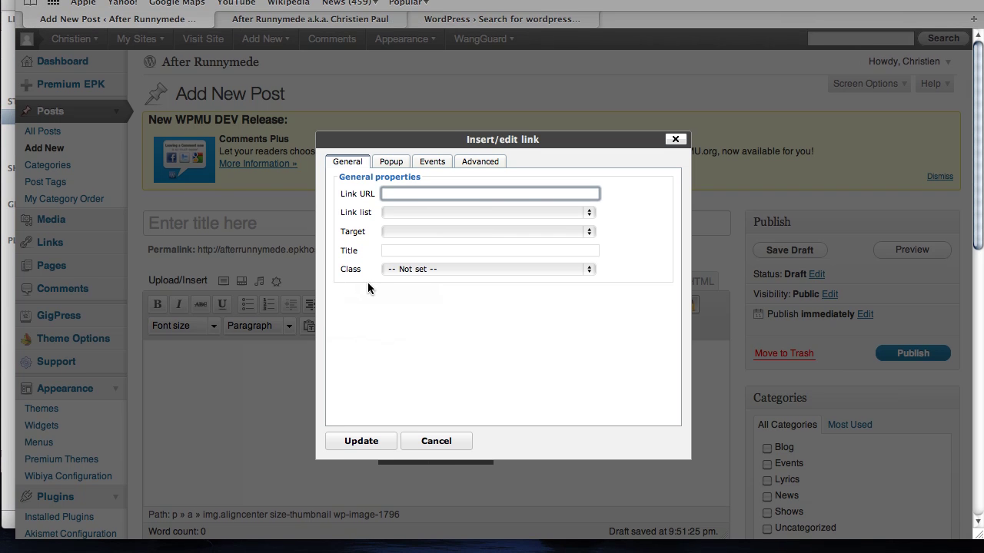
Step: Link the cover image to the copied iTunes album address with the target Open in new window (_blank)
key("super+v")
left_click(435, 232)
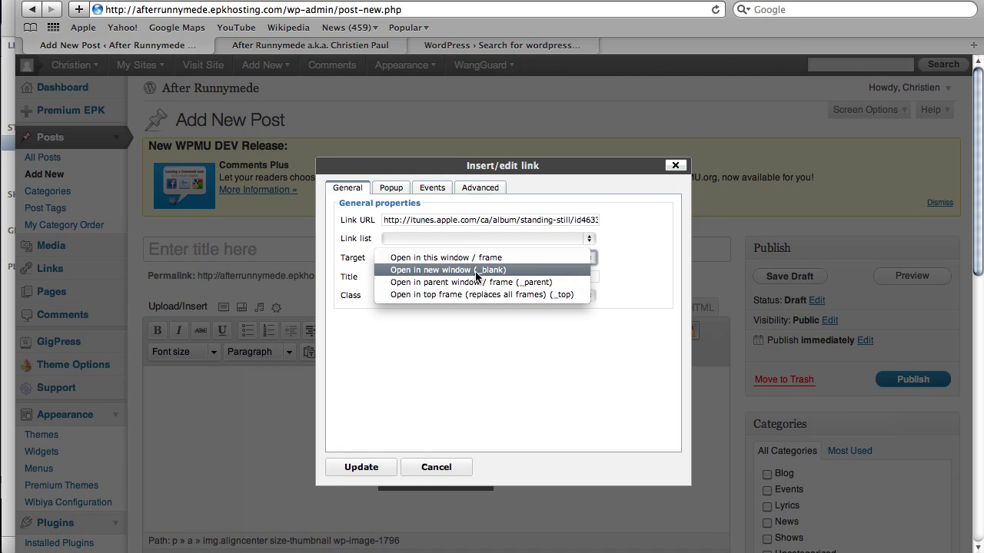
left_click(477, 271)
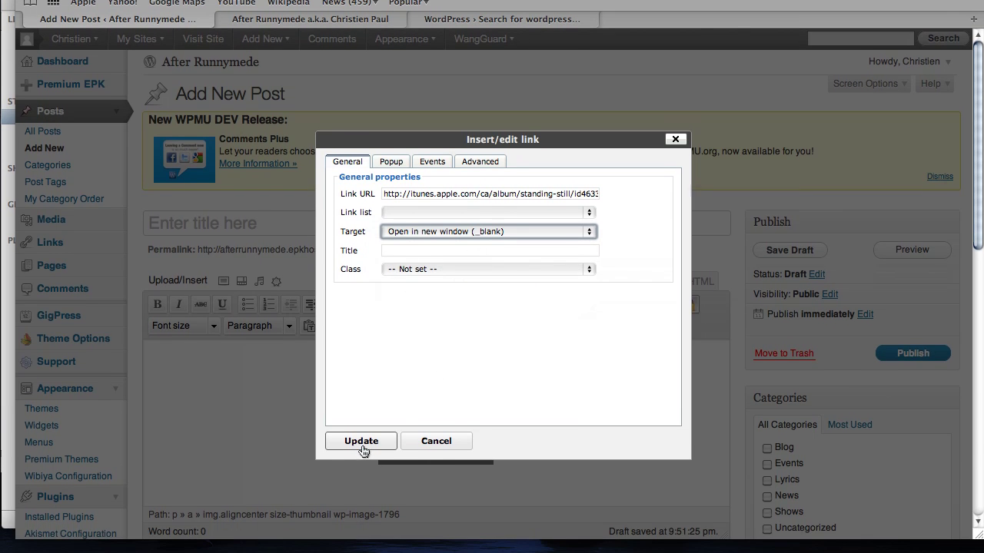
left_click(361, 443)
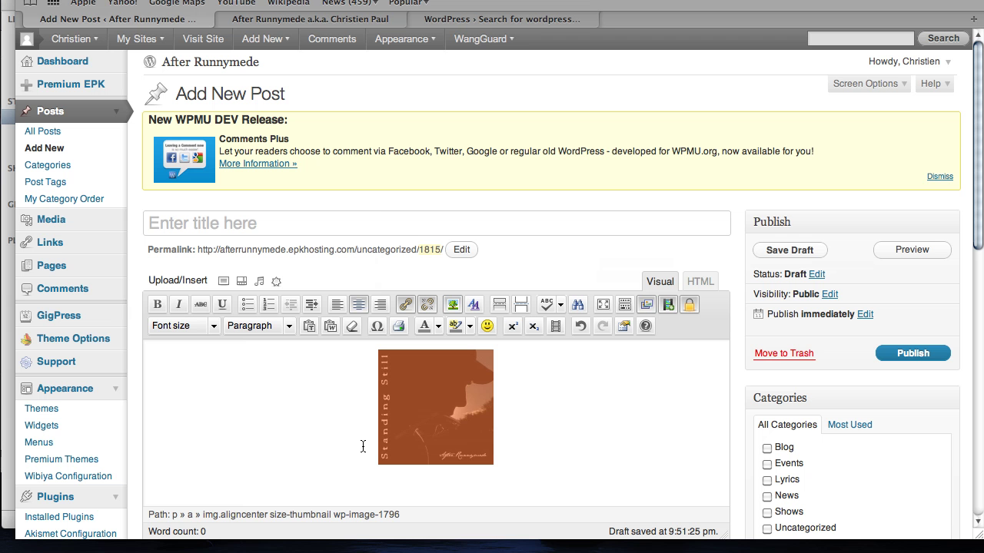
Step: Show the post in HTML mode and copy the complete code of the linked cover image, staying on the page
left_click(703, 284)
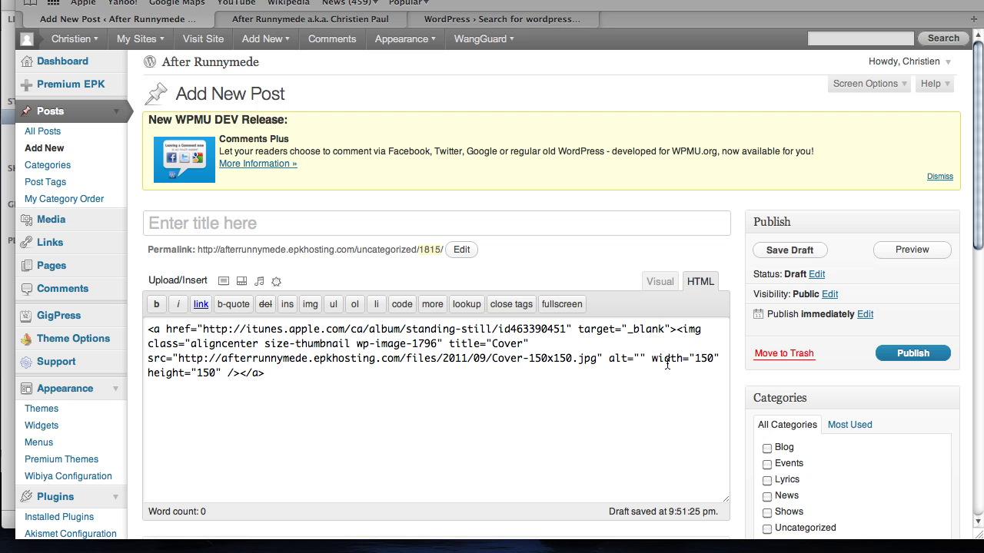
key("super+a")
left_click(91, 275)
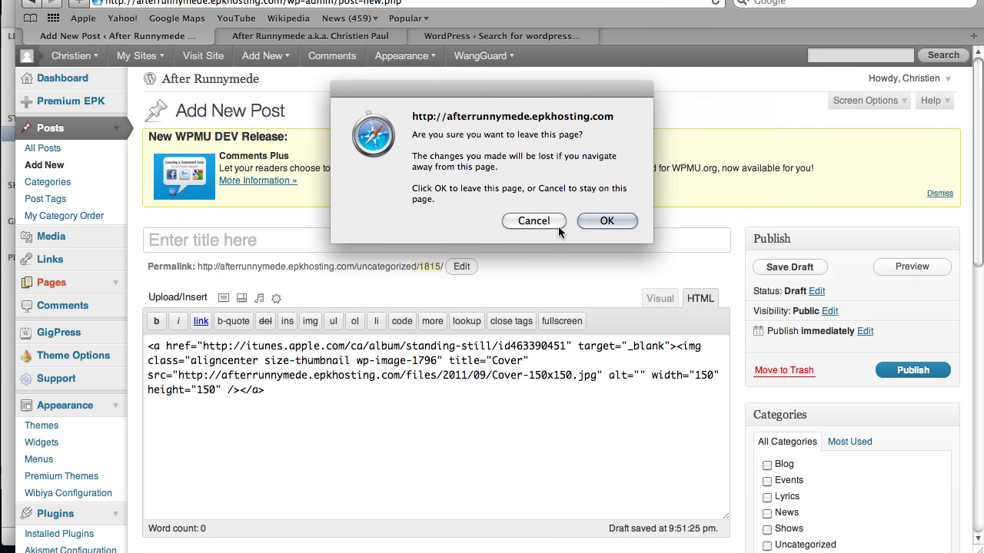
left_click(534, 203)
left_click(490, 343)
key("super+a")
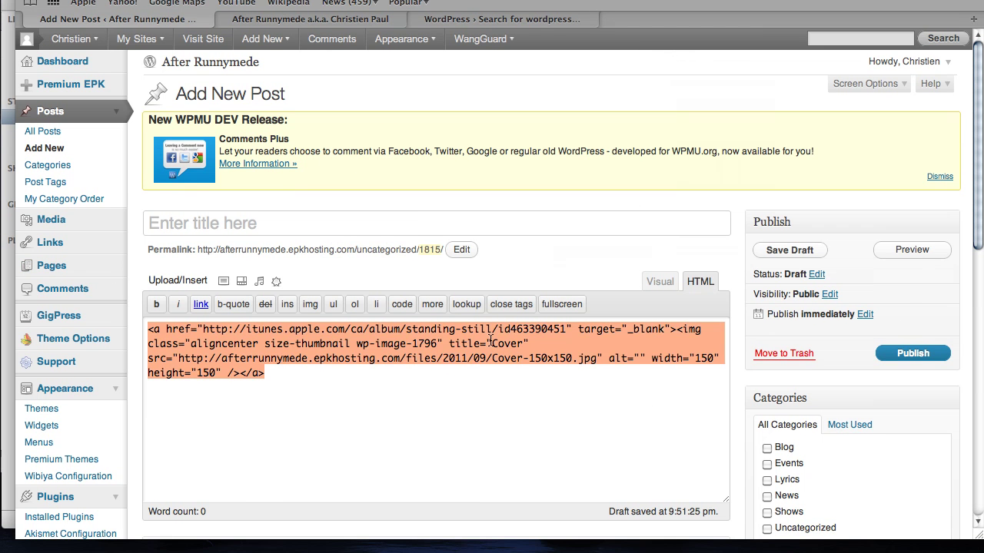
Step: Leave the unsaved post for the Widgets page and expand the Buy Now! text widget in the Bottom-Left area
left_click(43, 425)
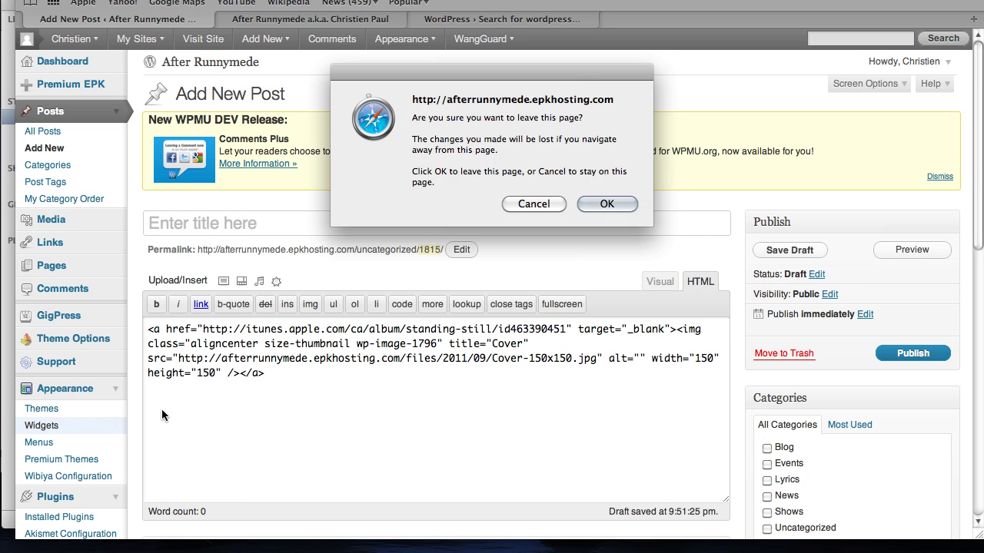
left_click(607, 212)
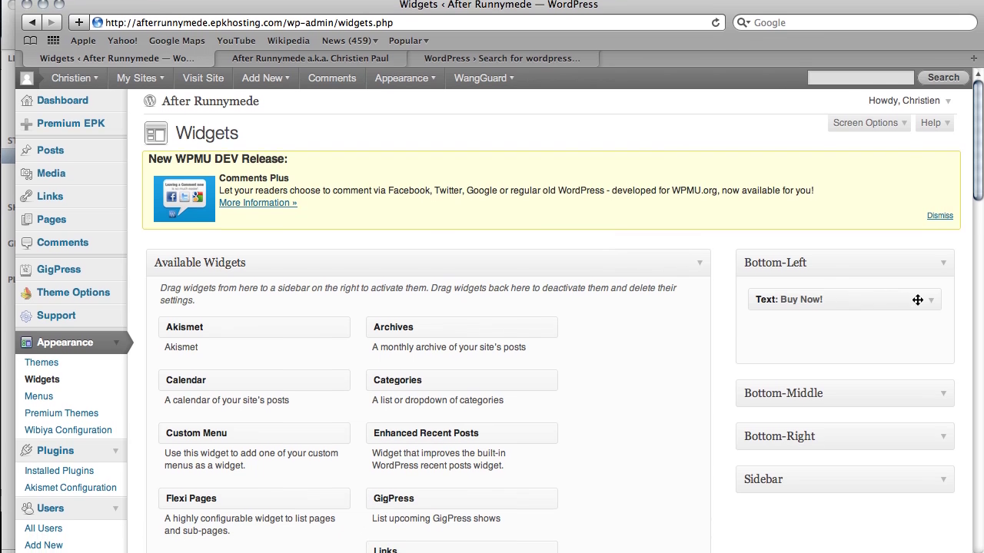
left_click(930, 300)
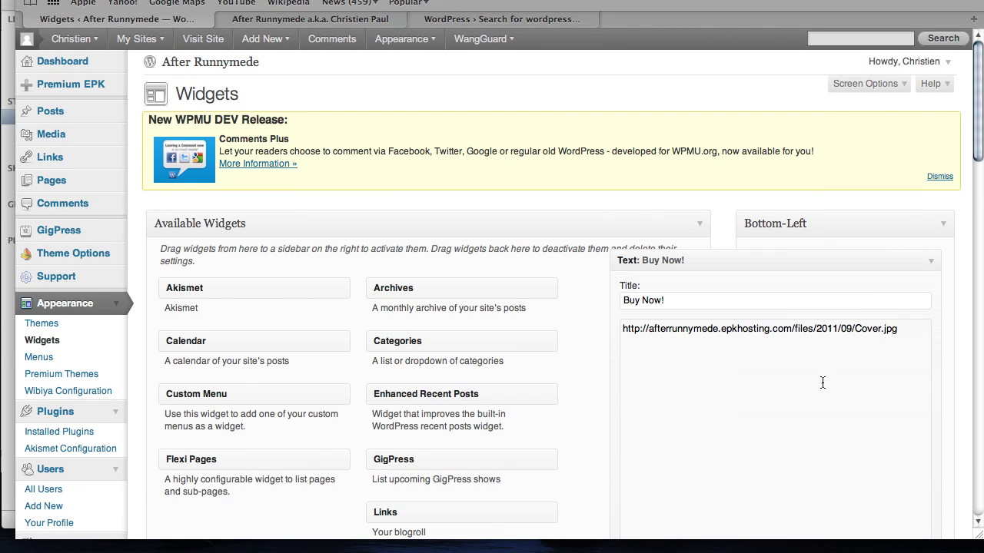
Step: Replace the Buy Now! widget's content with the copied linked cover image code and save the widget
left_click(822, 383)
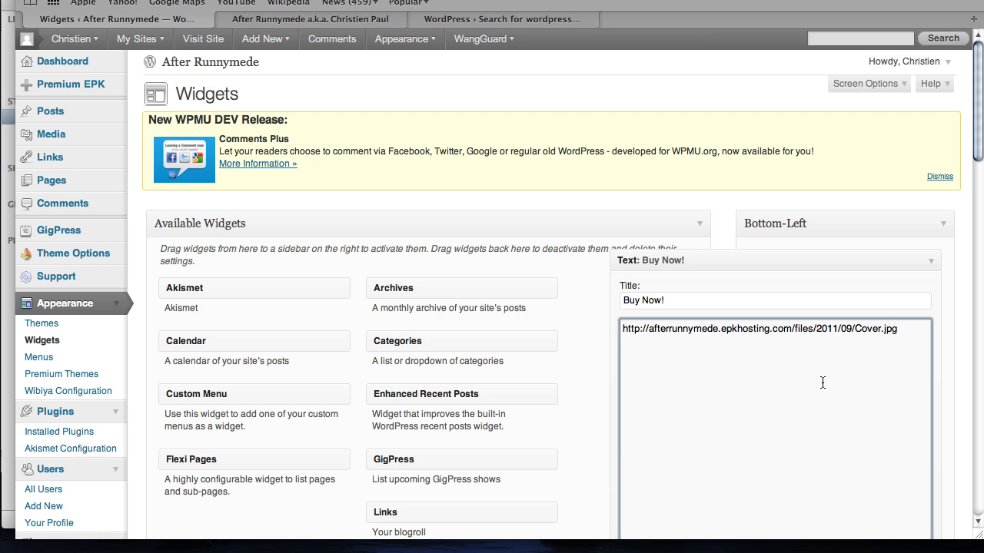
key("super+a")
key("super+v")
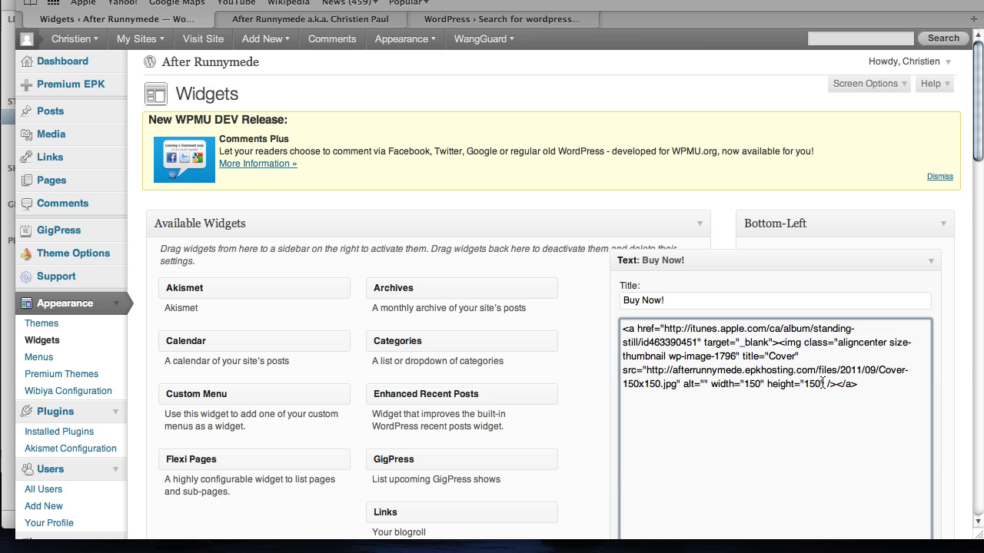
scroll(944, 359, "down", 5)
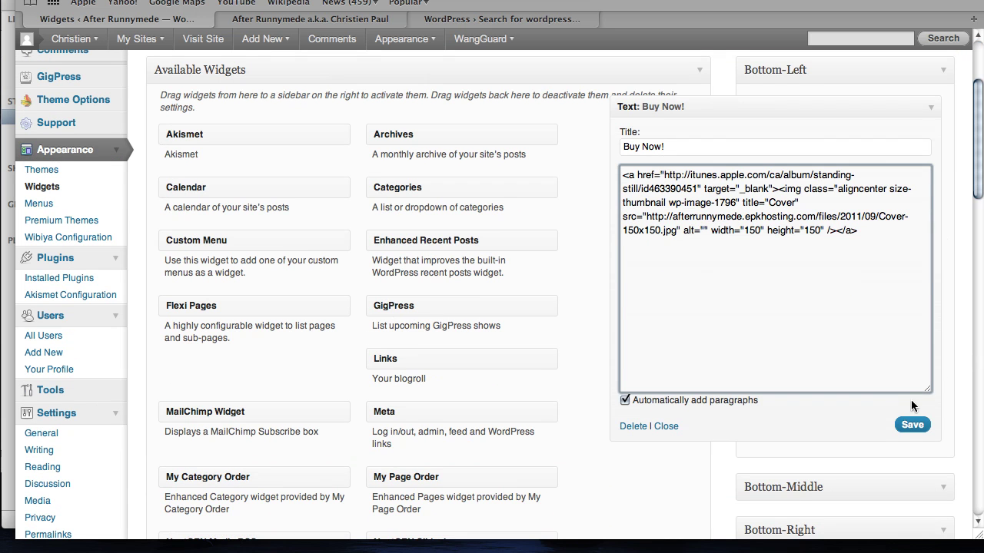
left_click(911, 426)
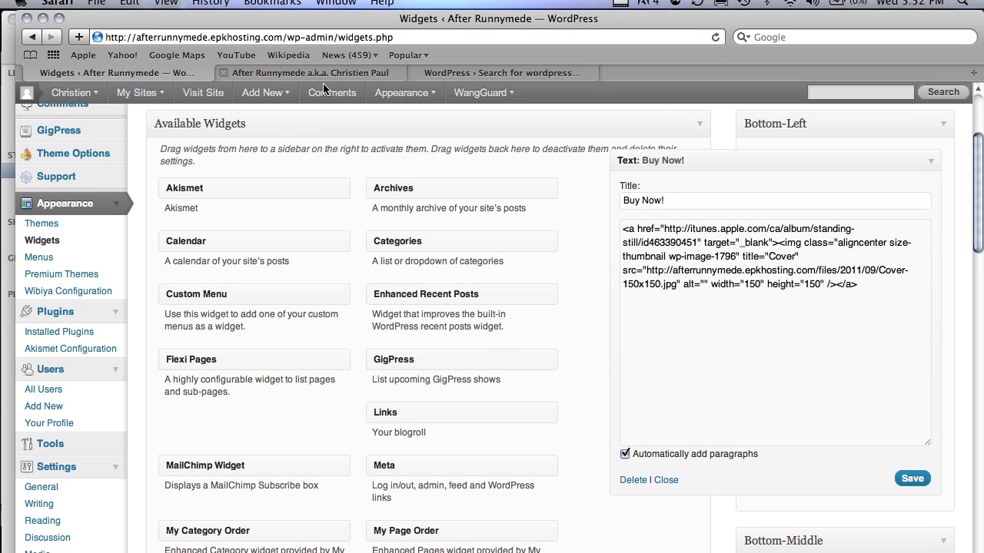
Step: Reload the After Runnymede site, test the footer cover image's iTunes link and return to the site
left_click(324, 74)
key("super+l")
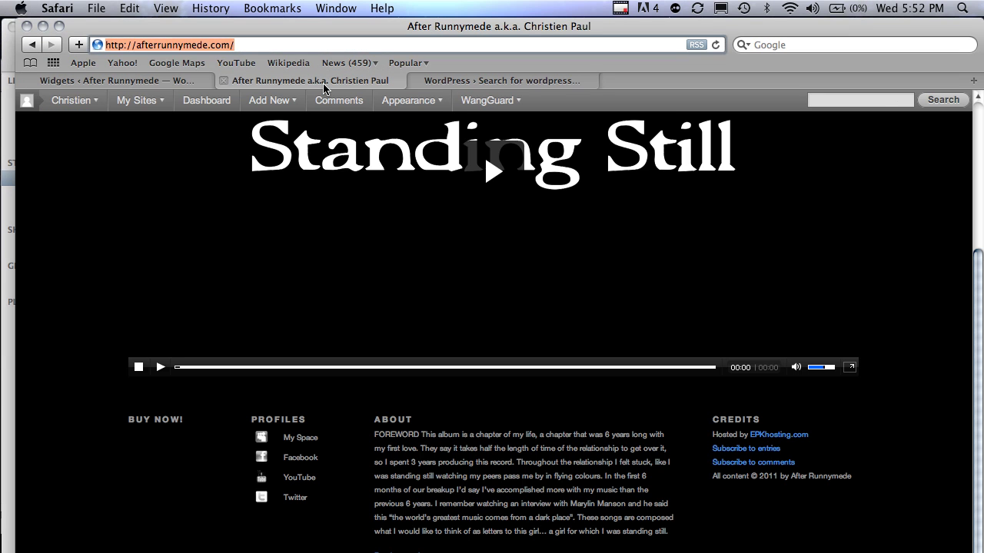
key("Return")
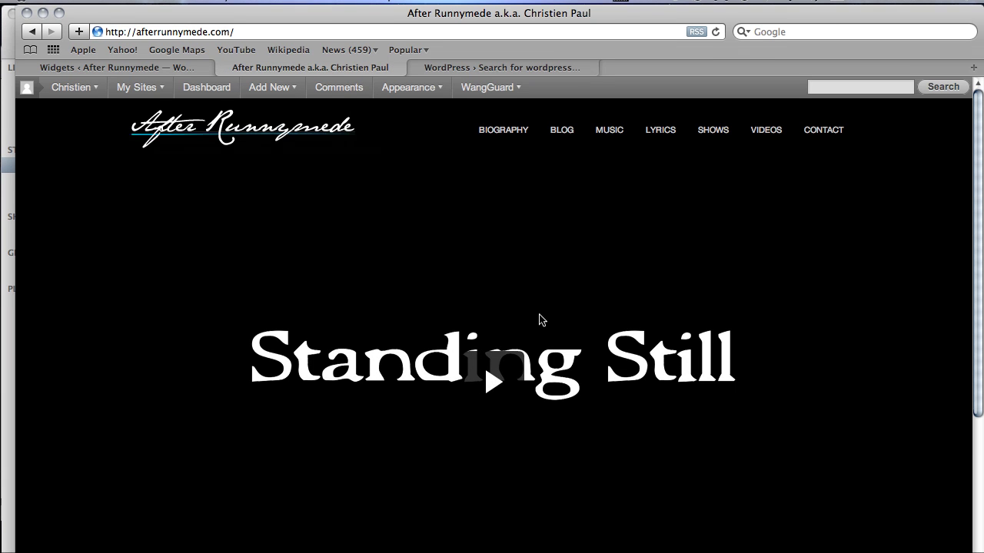
scroll(540, 339, "down", 5)
mouse_move(204, 400)
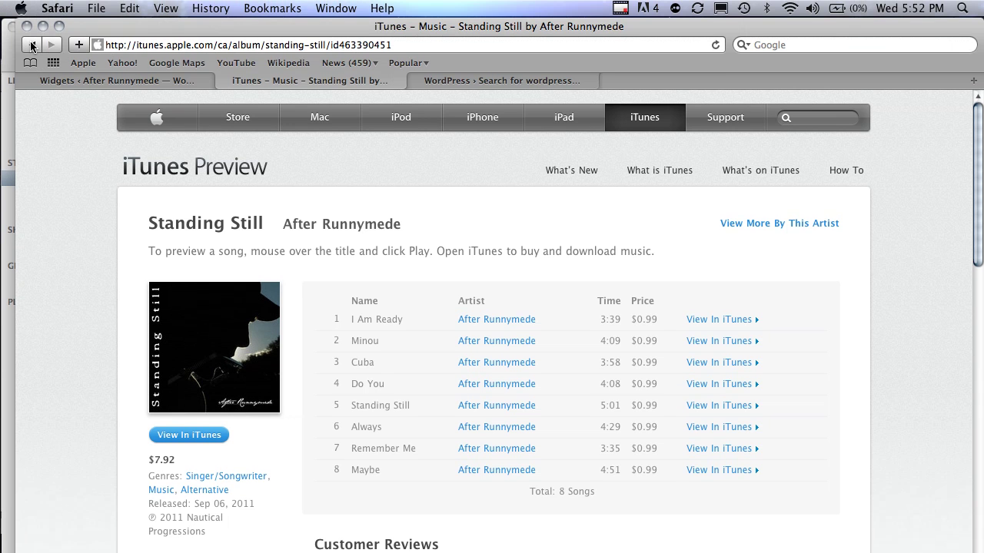
left_click(31, 44)
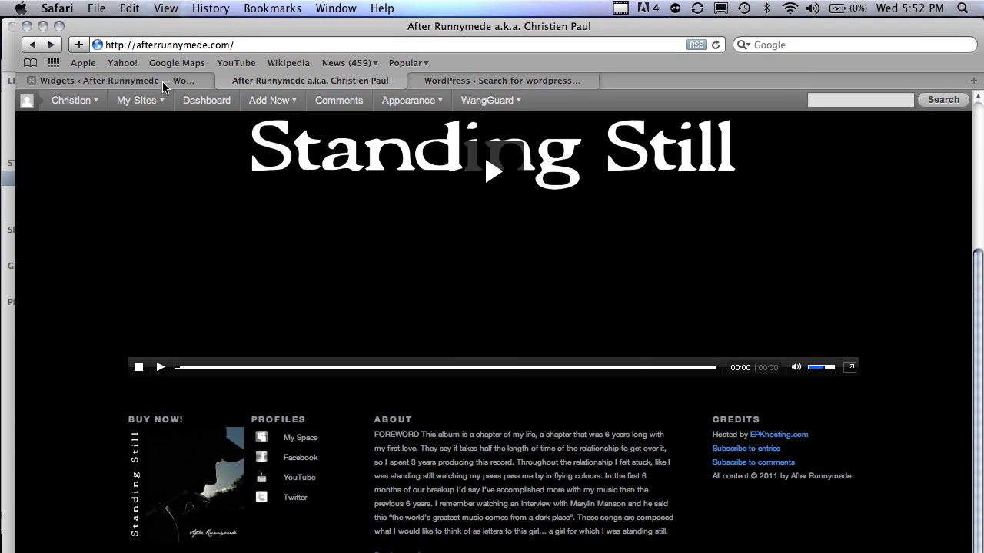
Step: Remove the height attribute from the widget's image code, set its width to 110 and save the widget
left_click(163, 87)
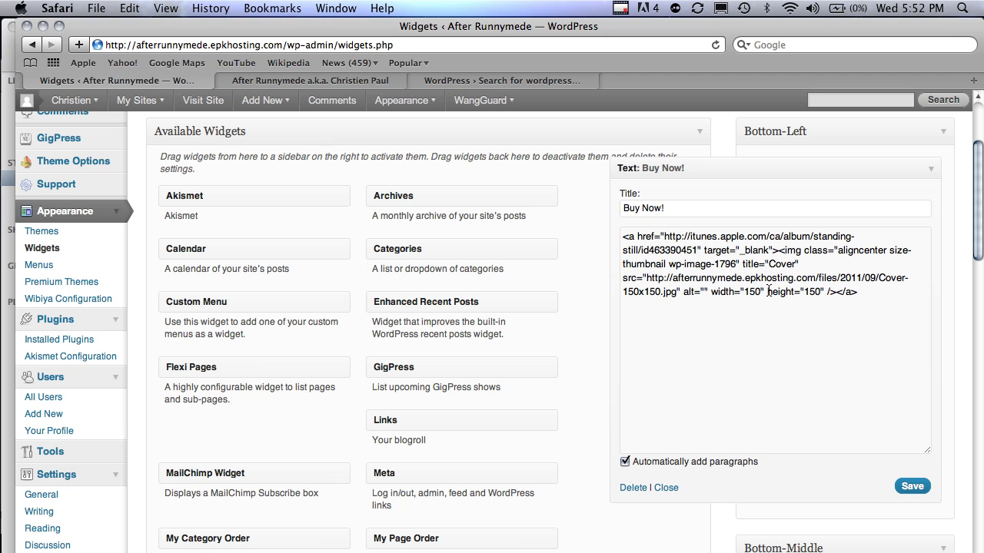
left_click_drag(768, 291, 821, 292)
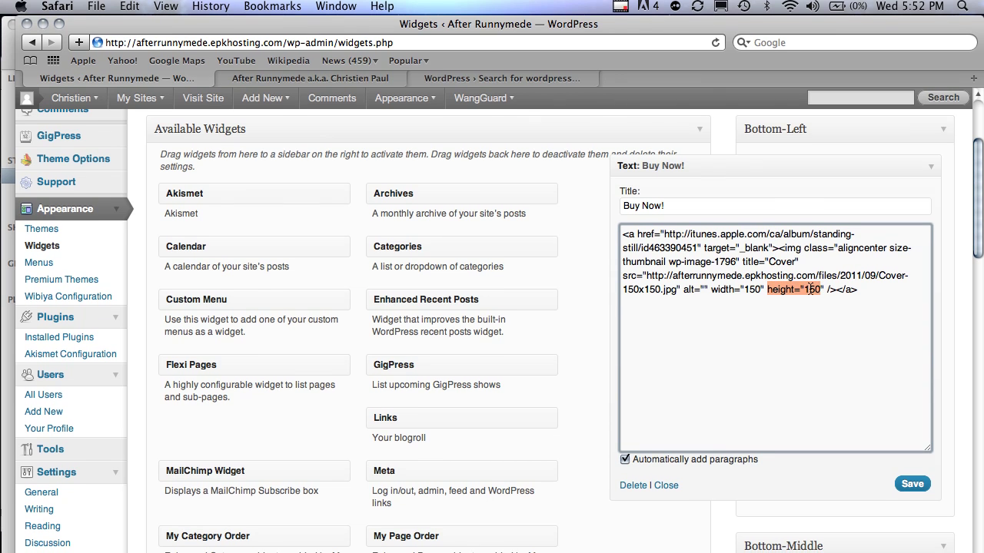
left_click(821, 290)
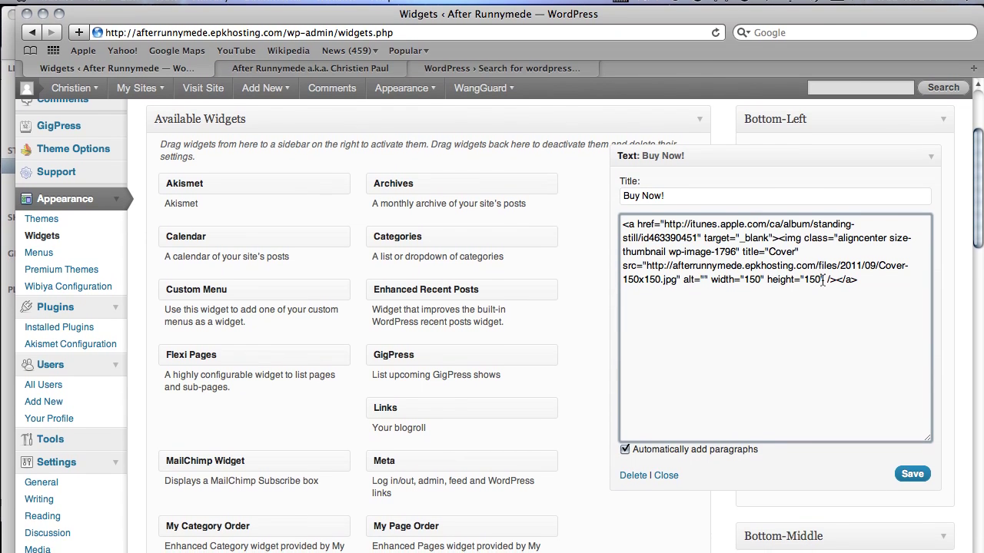
left_click_drag(822, 279, 767, 280)
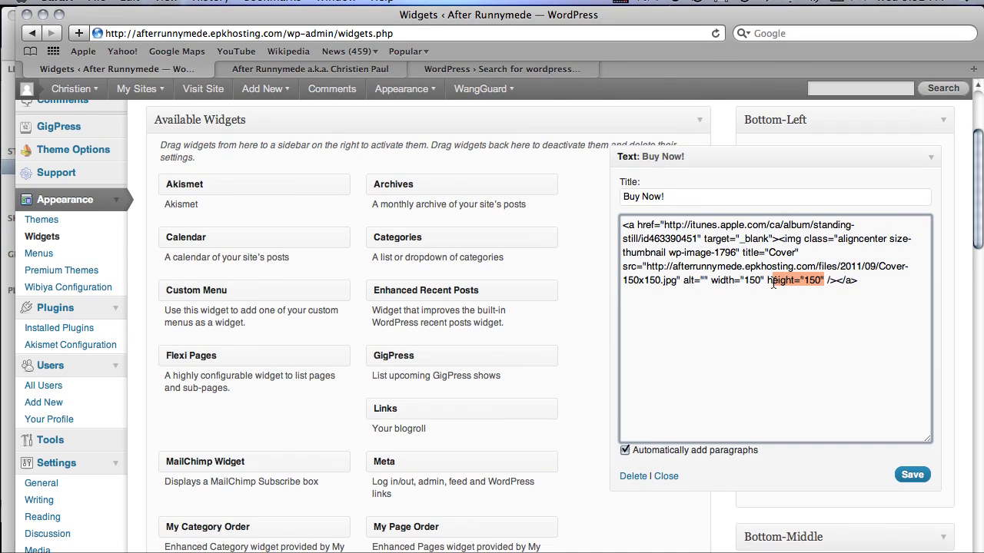
key("BackSpace")
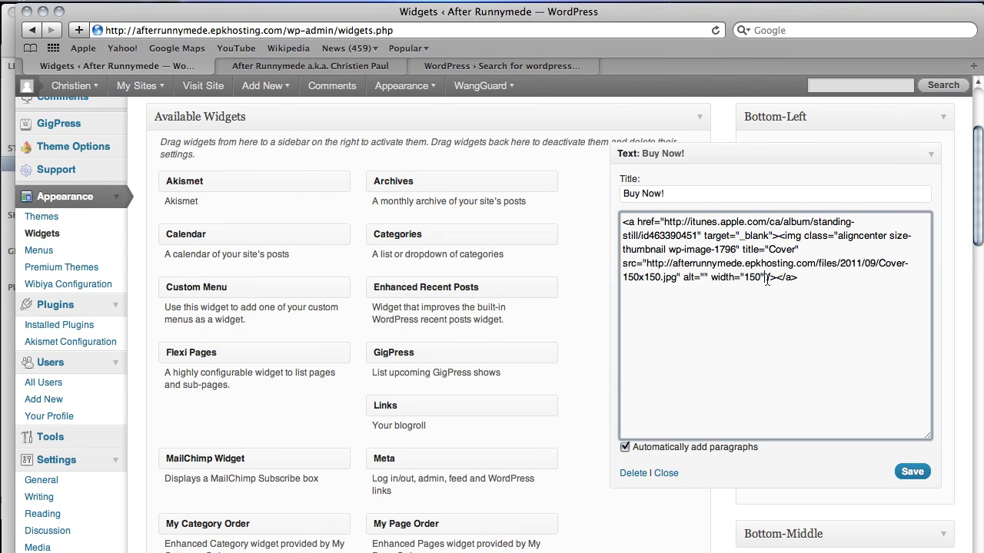
key("BackSpace")
type("1")
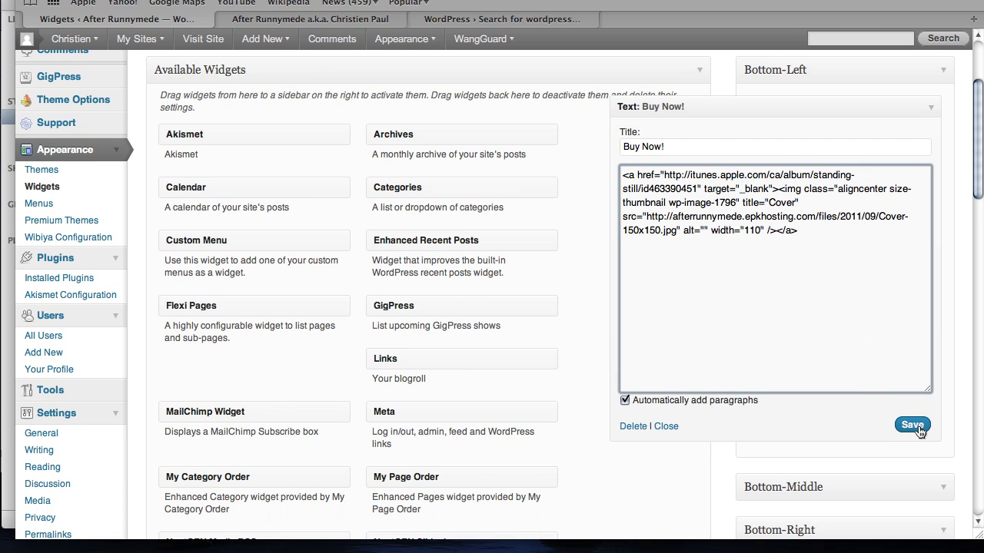
left_click(912, 426)
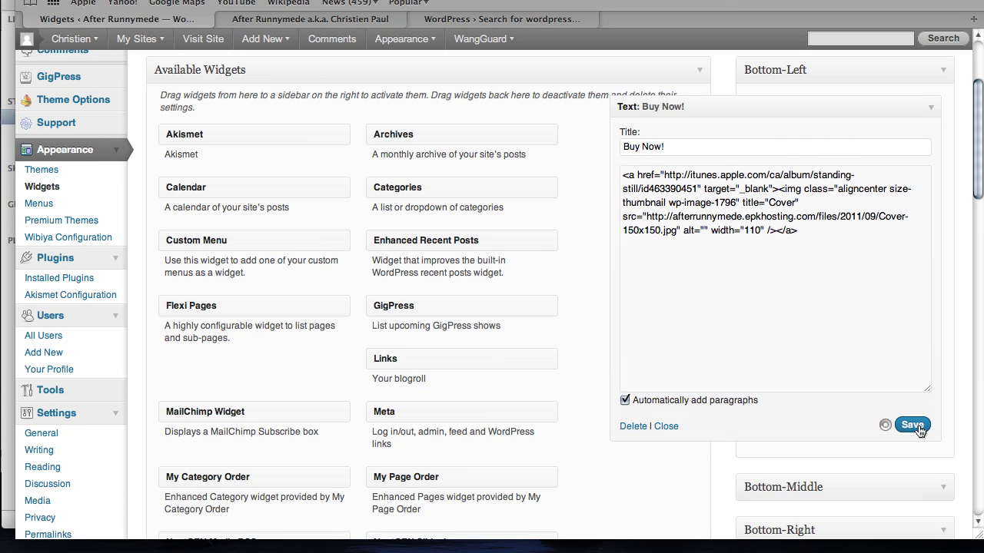
Step: Check the resized cover in the live site's footer, open its iTunes link and close the window it opens
key("ctrl+Tab")
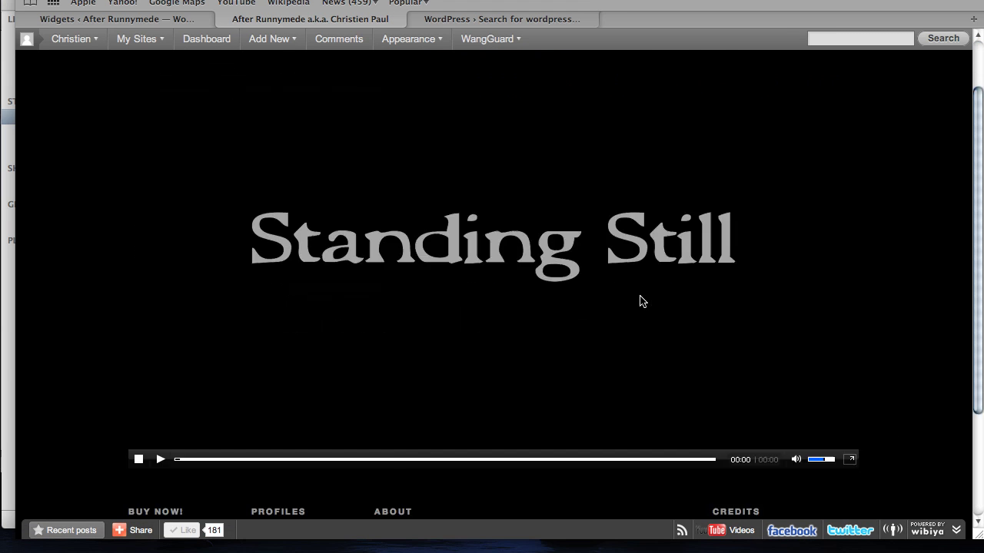
scroll(643, 301, "down", 5)
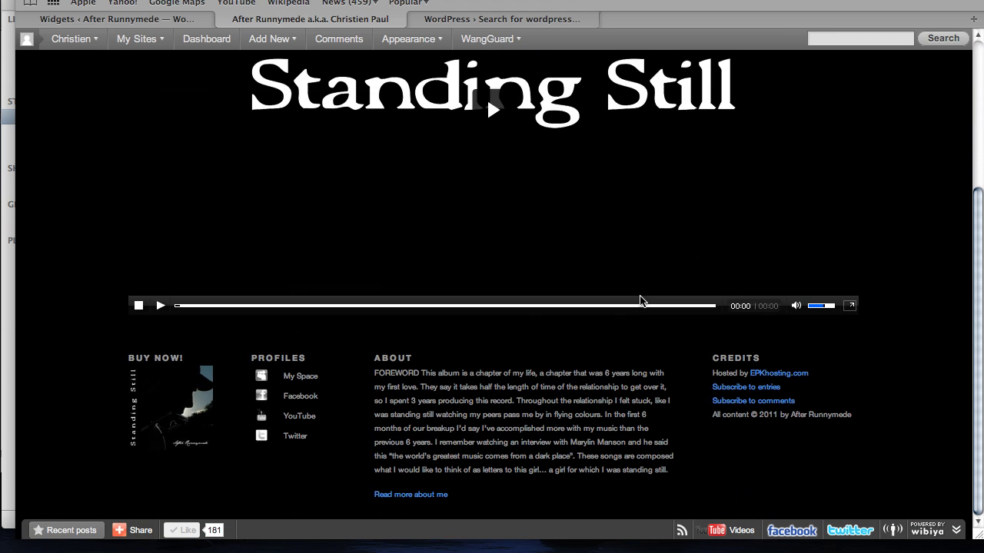
left_click(185, 413)
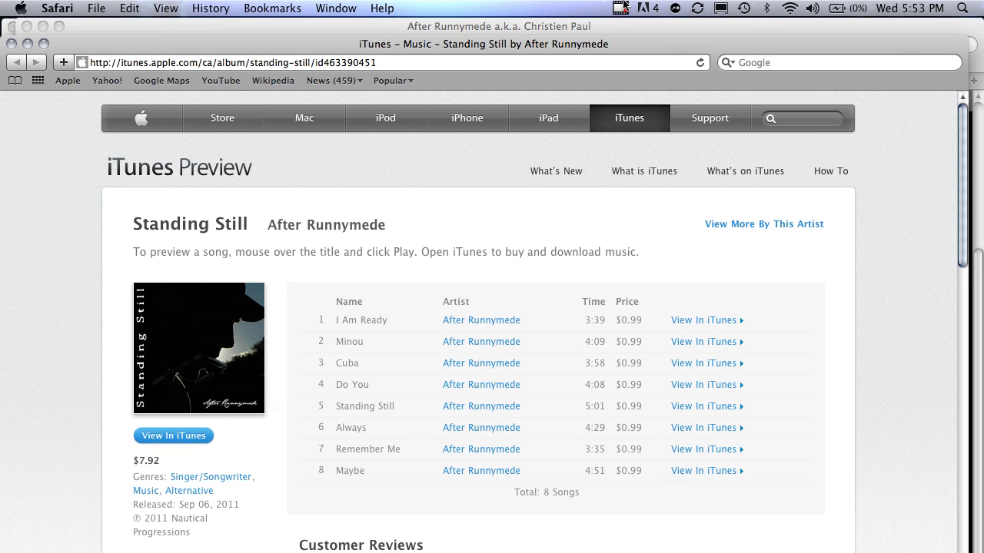
key("super+w")
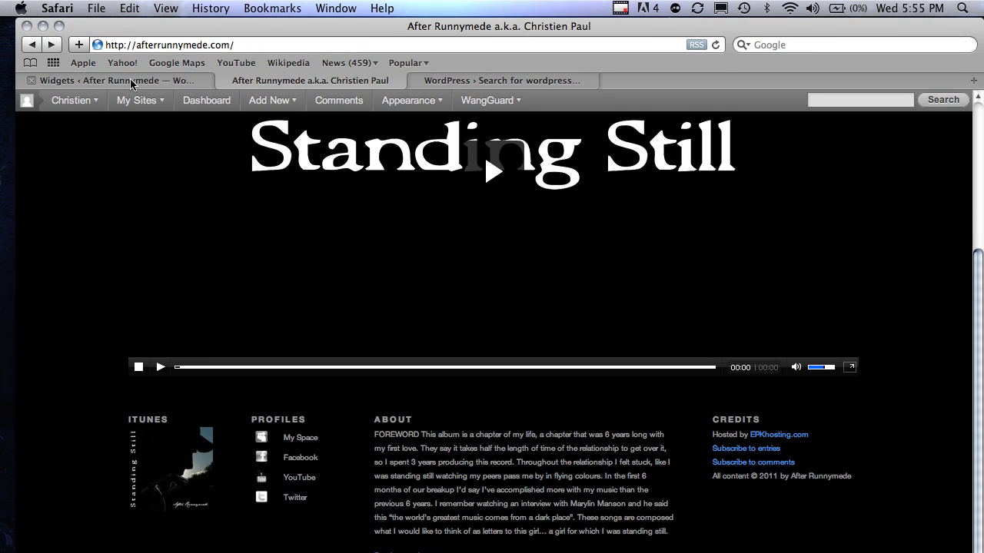
Step: Compare the widget's iTunes title with the footer heading on the live site and return to the widget
left_click(130, 83)
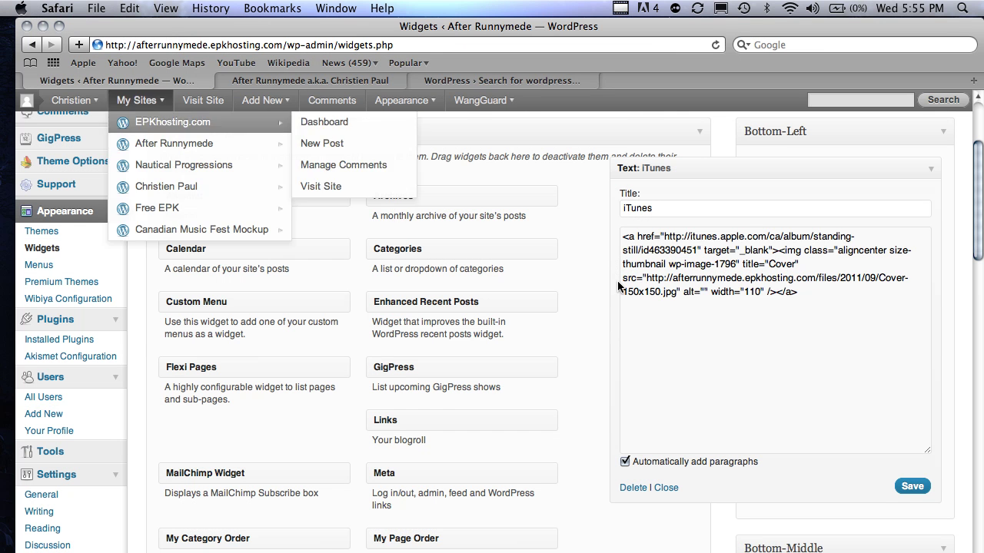
double_click(681, 207)
left_click(292, 83)
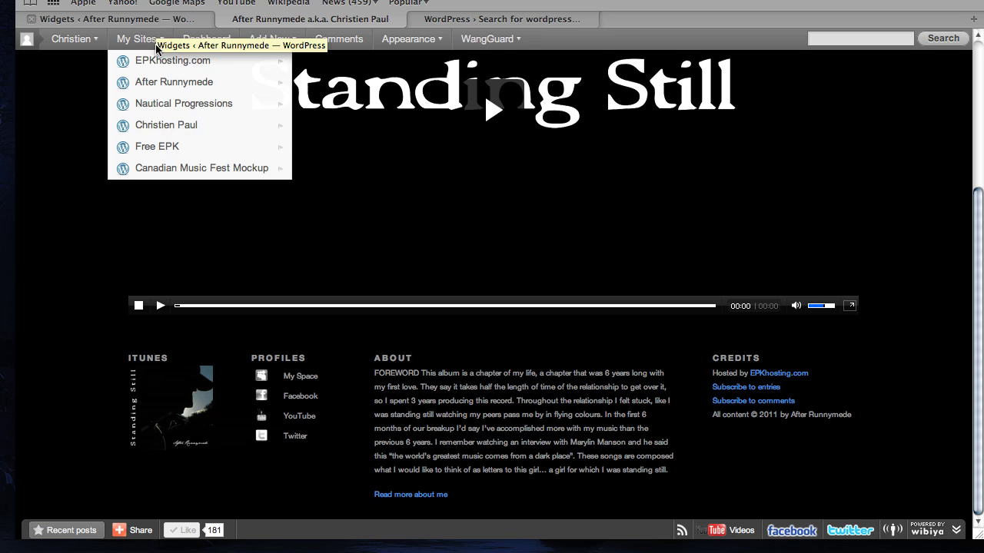
left_click(157, 20)
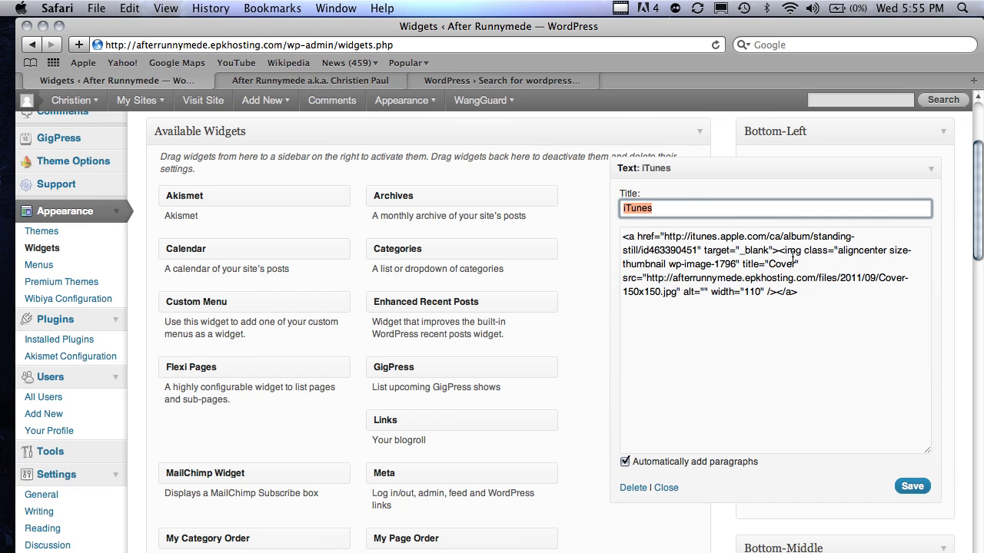
Step: Change the title attribute in the widget's image code to Standing Still and save the widget
left_click(763, 263)
double_click(778, 265)
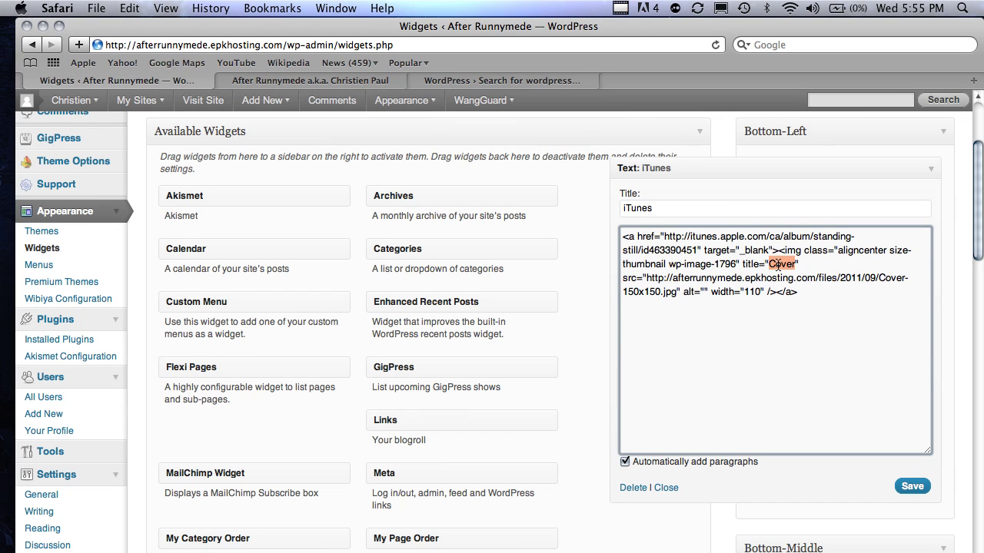
type("Standing Still")
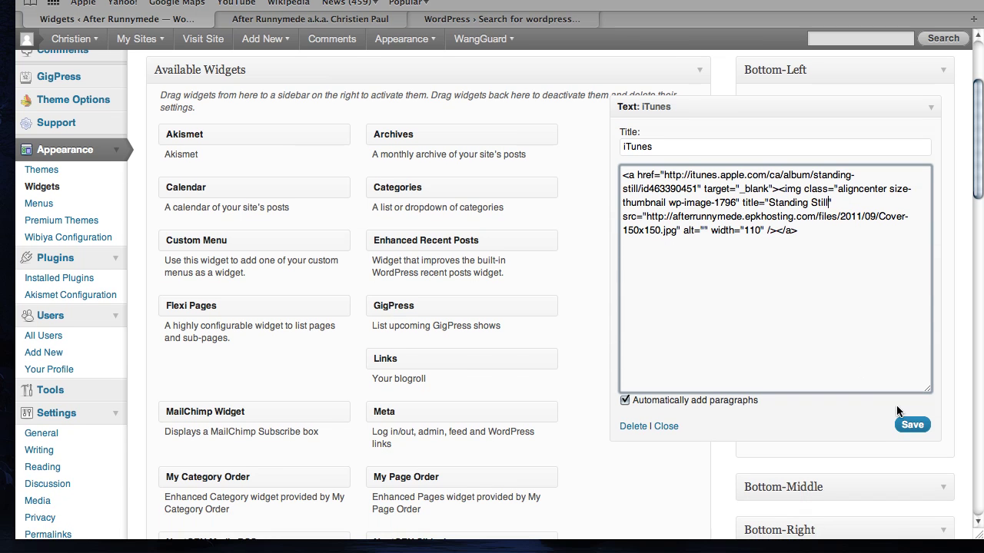
left_click(912, 486)
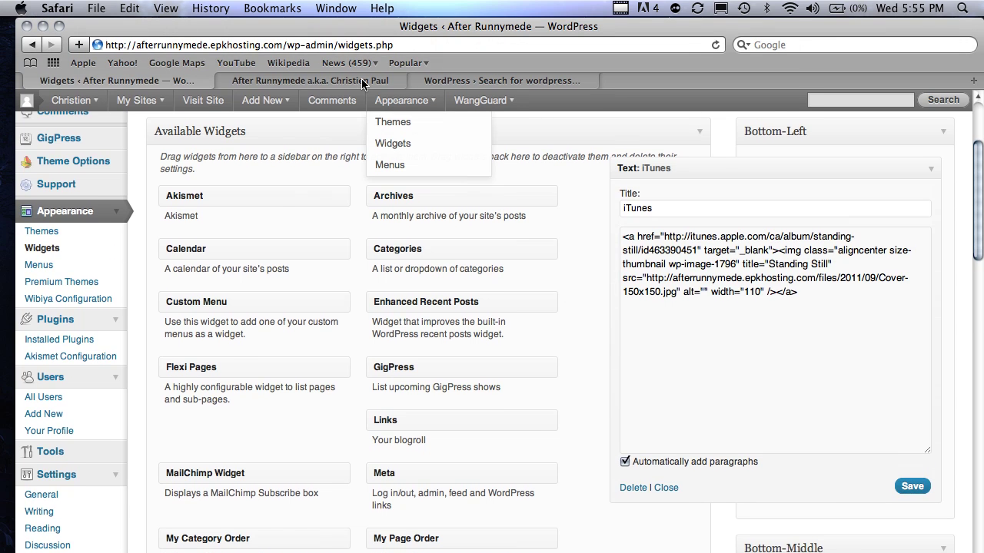
Step: Reload the live site and check the tooltip of the cover image in the footer
left_click(362, 19)
key("Return")
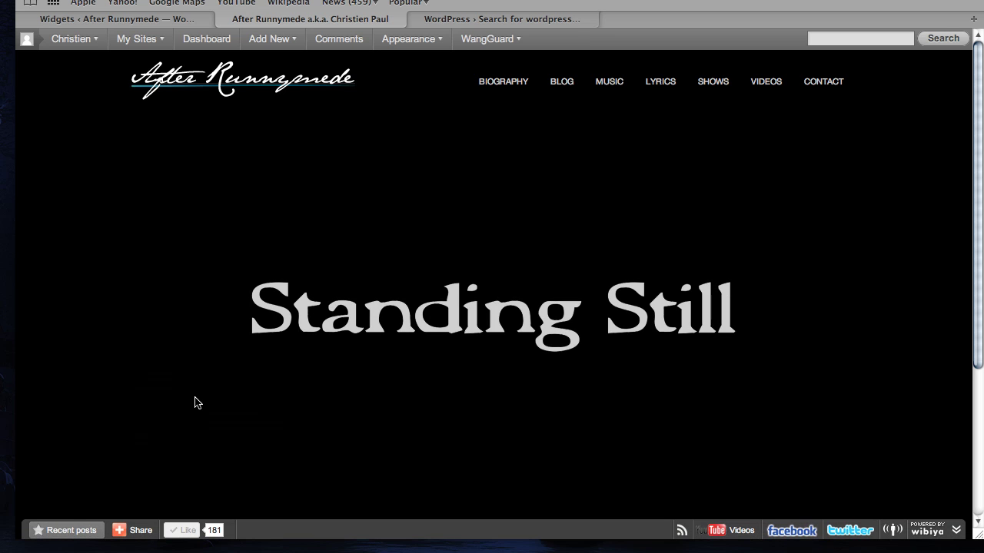
scroll(195, 403, "down", 5)
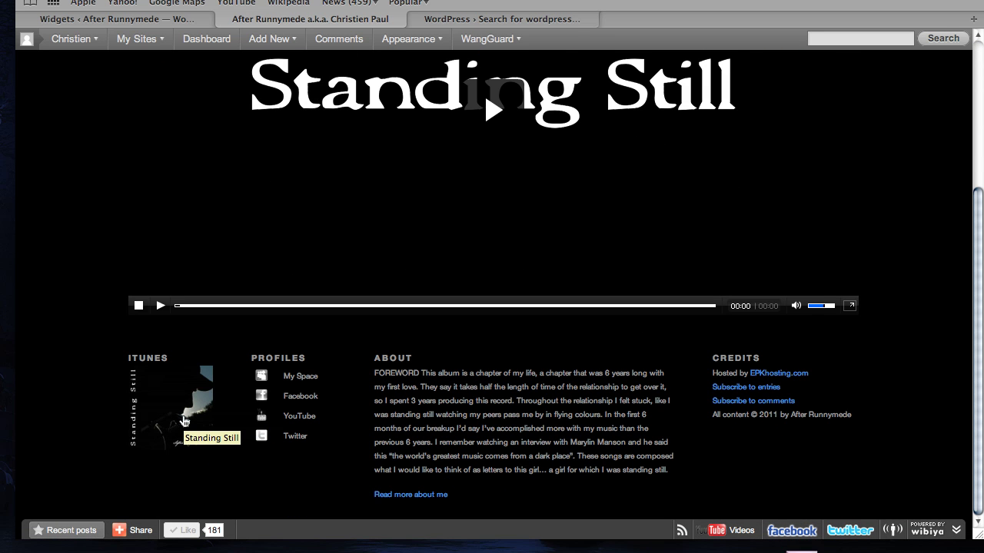
Step: Change the image's title attribute in the widget to "Buy Standing Still on iTunes" and save the widget
key("ctrl+shift+Tab")
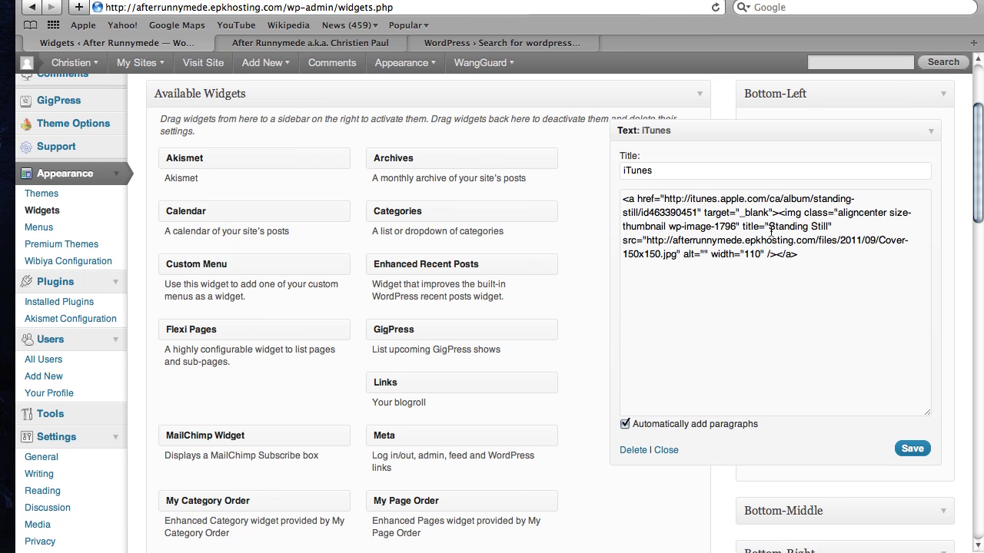
left_click(770, 203)
type("B")
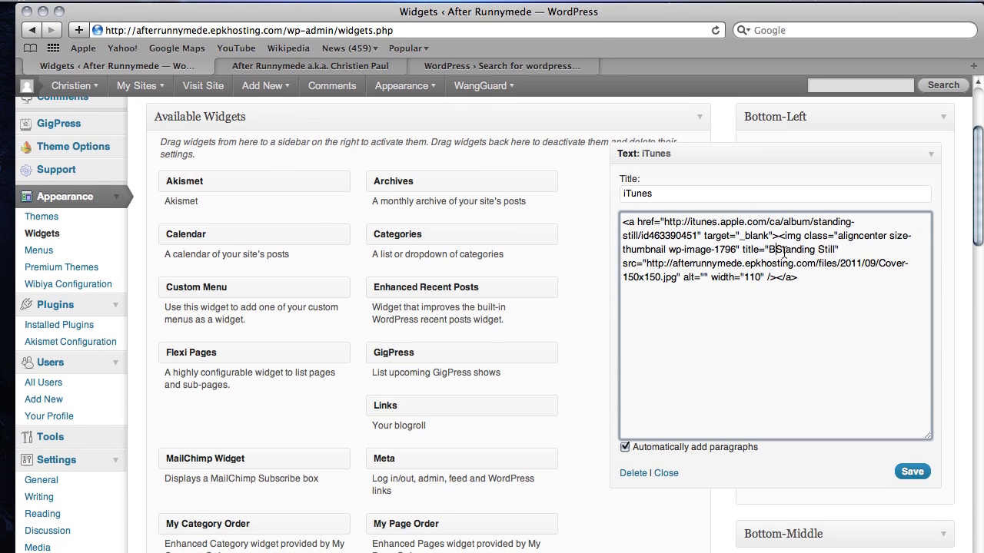
type("uy")
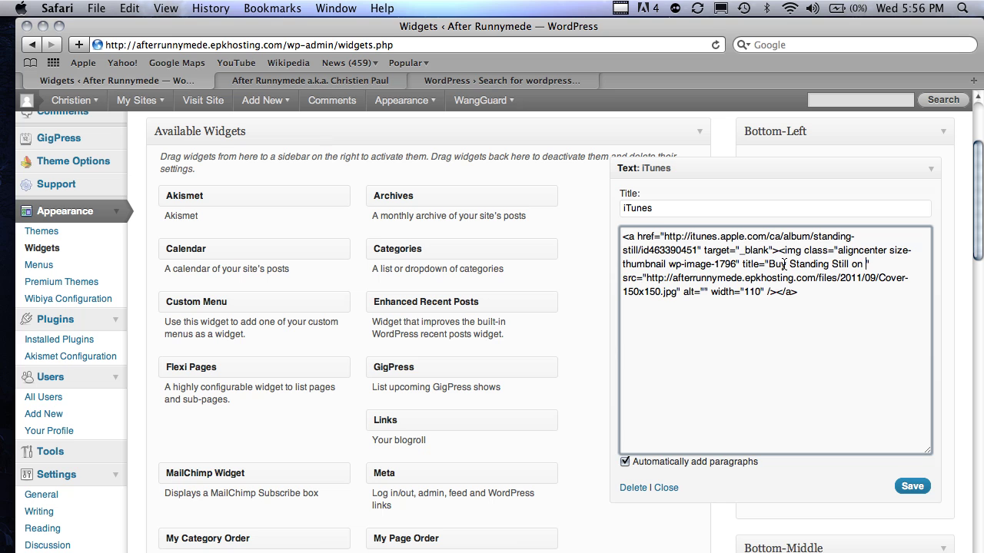
type("Tunes")
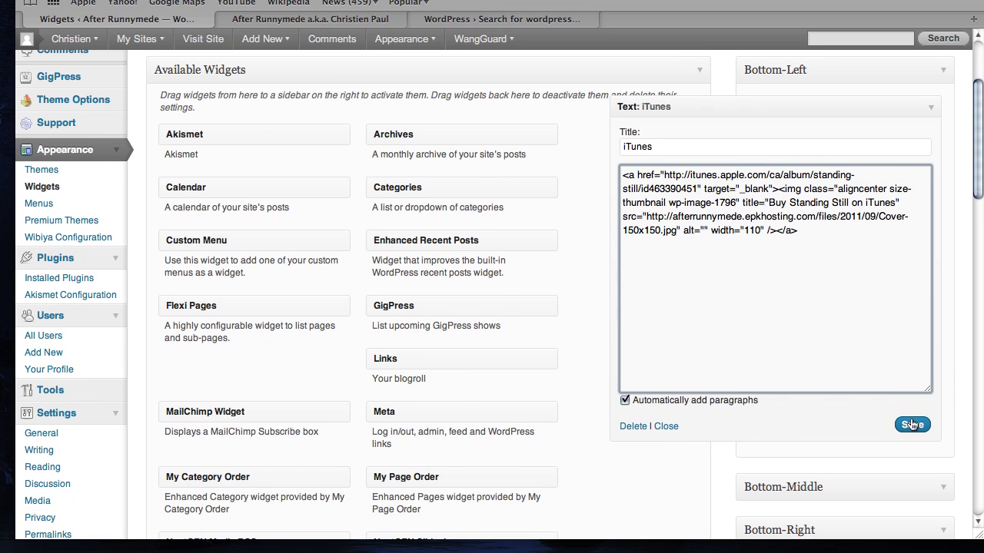
left_click(910, 487)
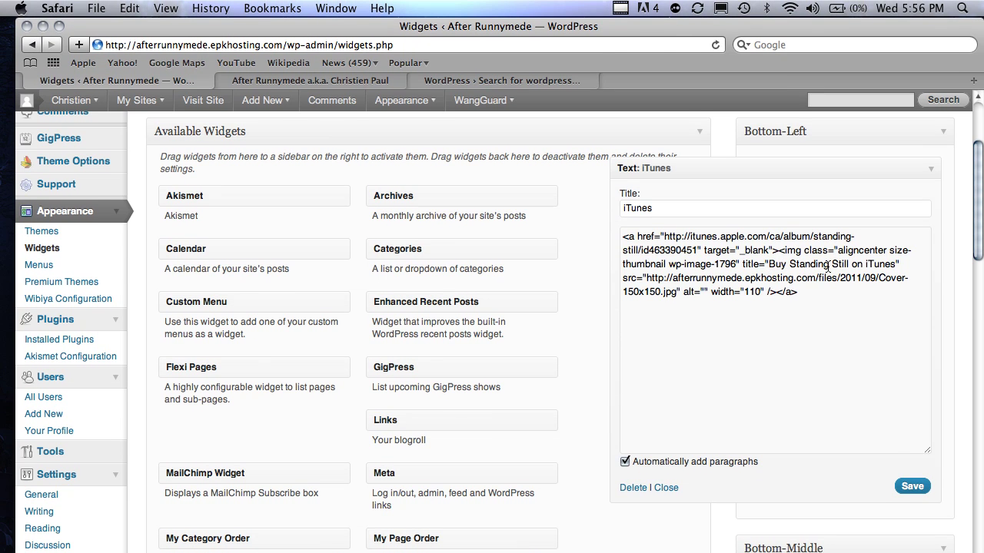
Step: Extend the image's title attribute with "only $7.92" after iTunes and save the widget
left_click(897, 264)
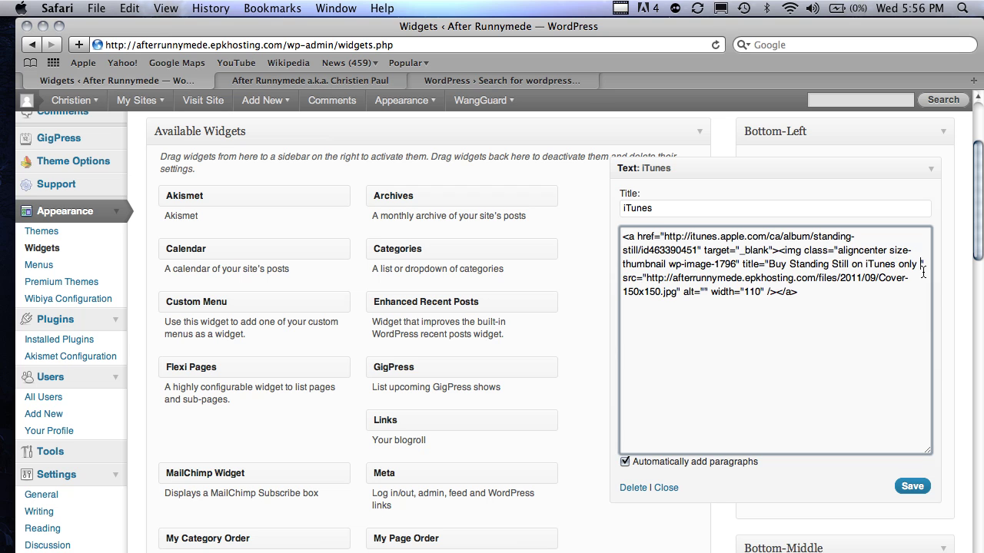
type("$7.92")
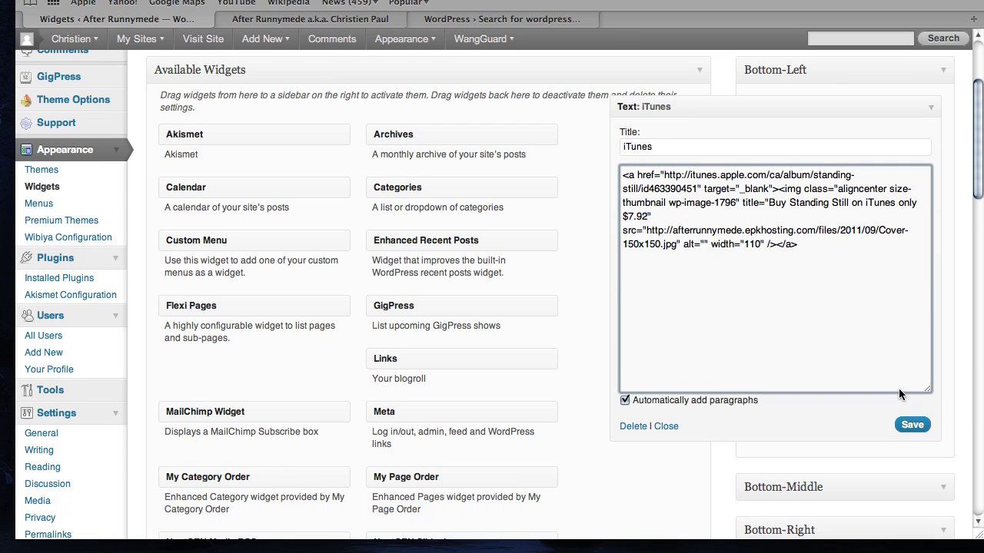
left_click(913, 486)
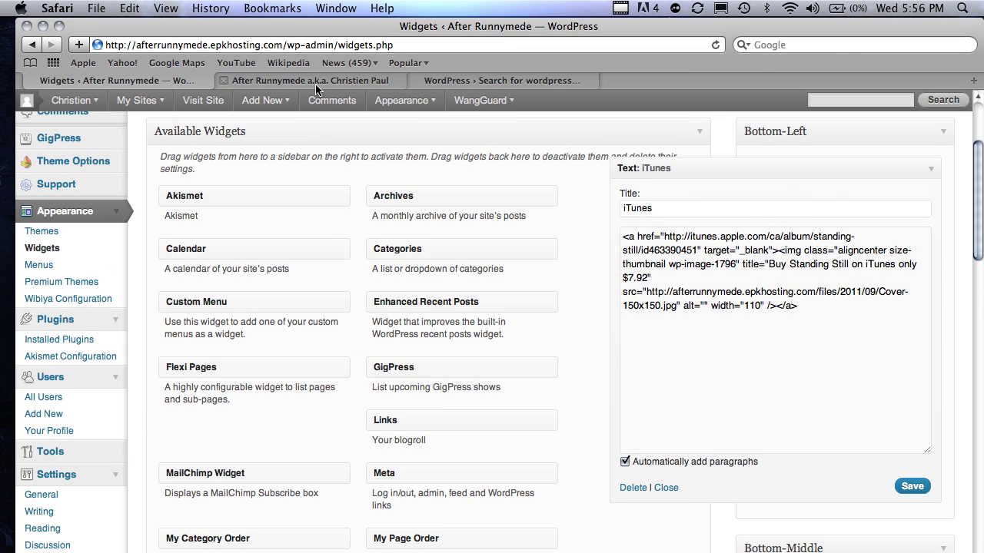
Step: Reload the live site, check the footer cover's tooltip and open its link to the iTunes album page
left_click(315, 20)
key("Return")
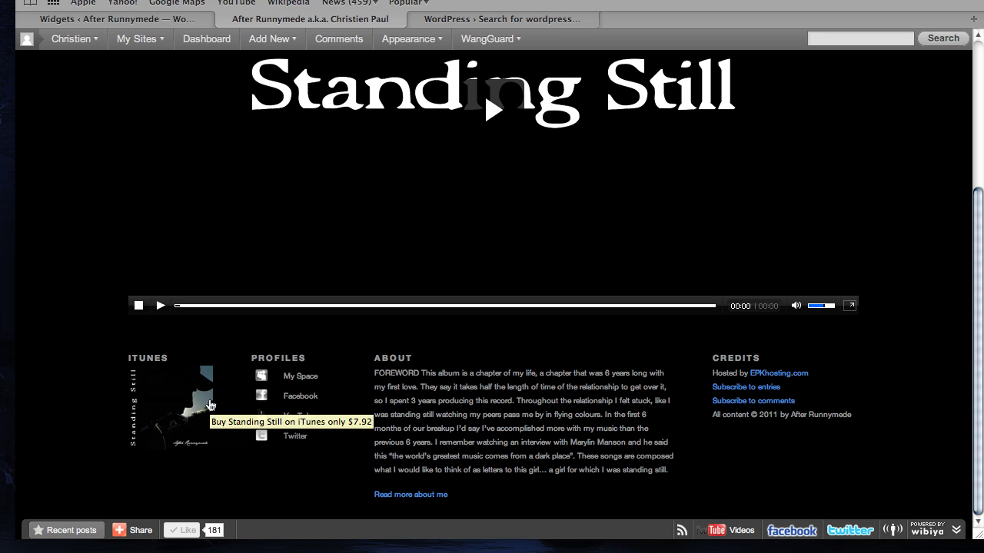
left_click(153, 395)
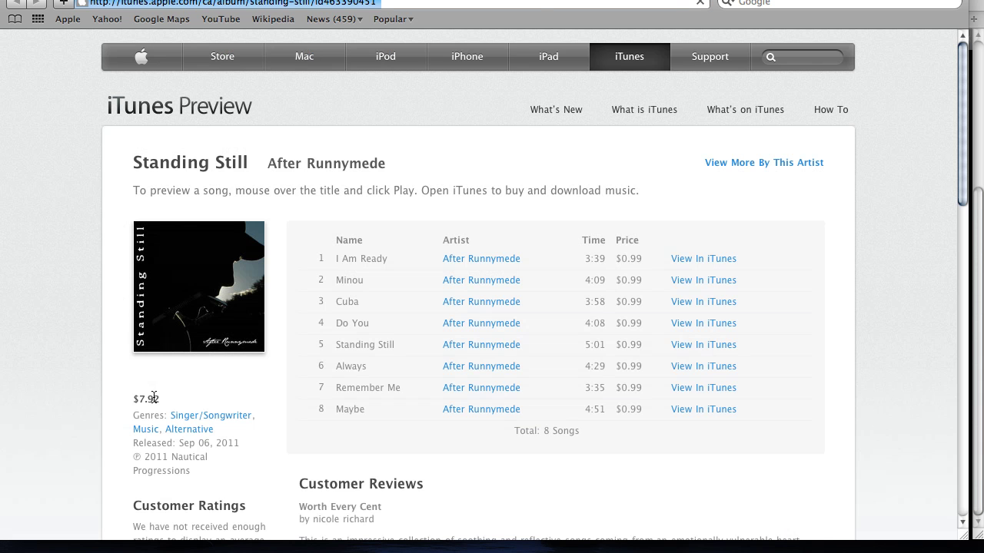